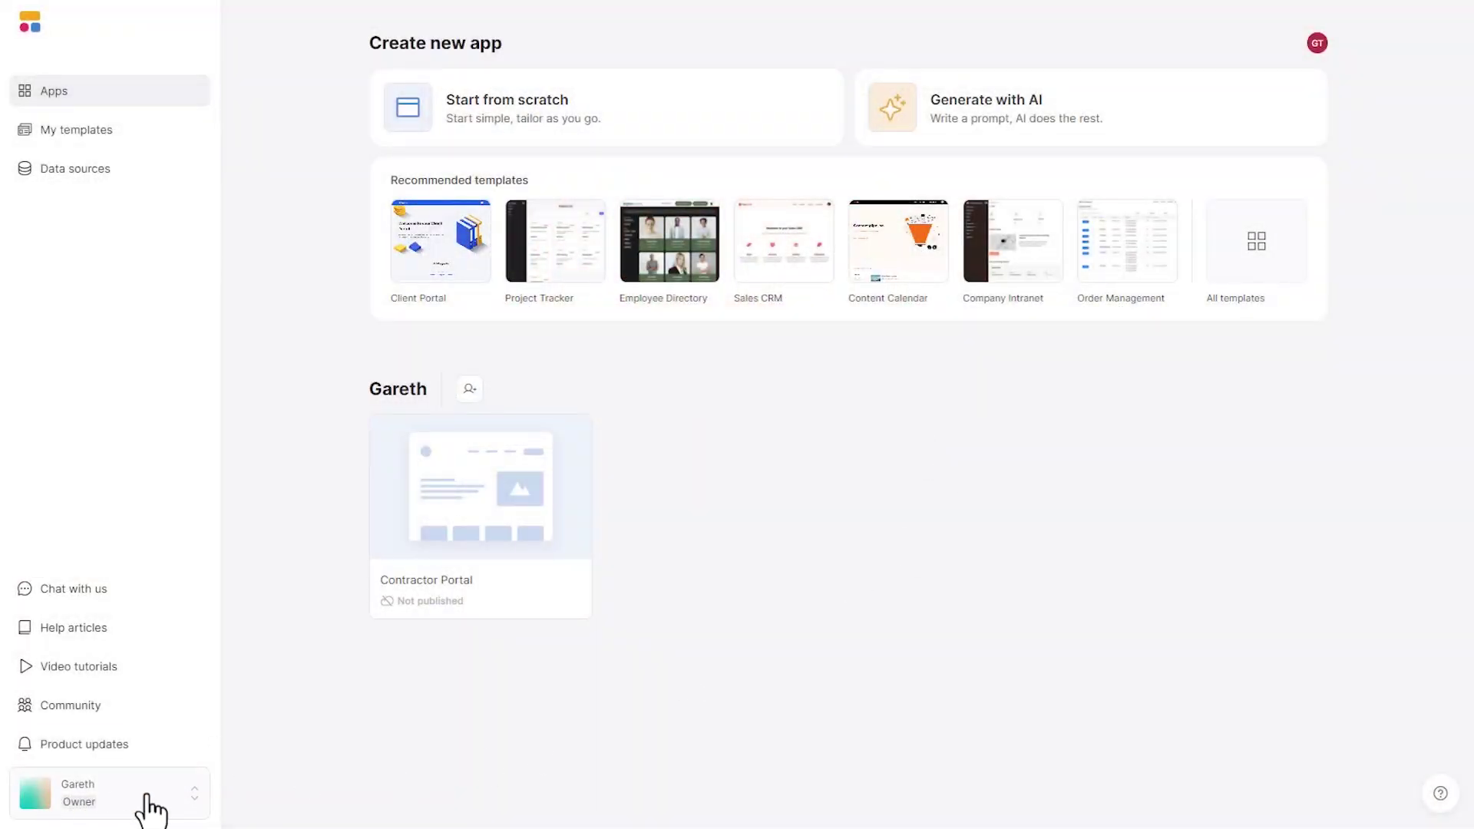
- Start extending the free trial on the Professional plan from Plan and billing
click(139, 796)
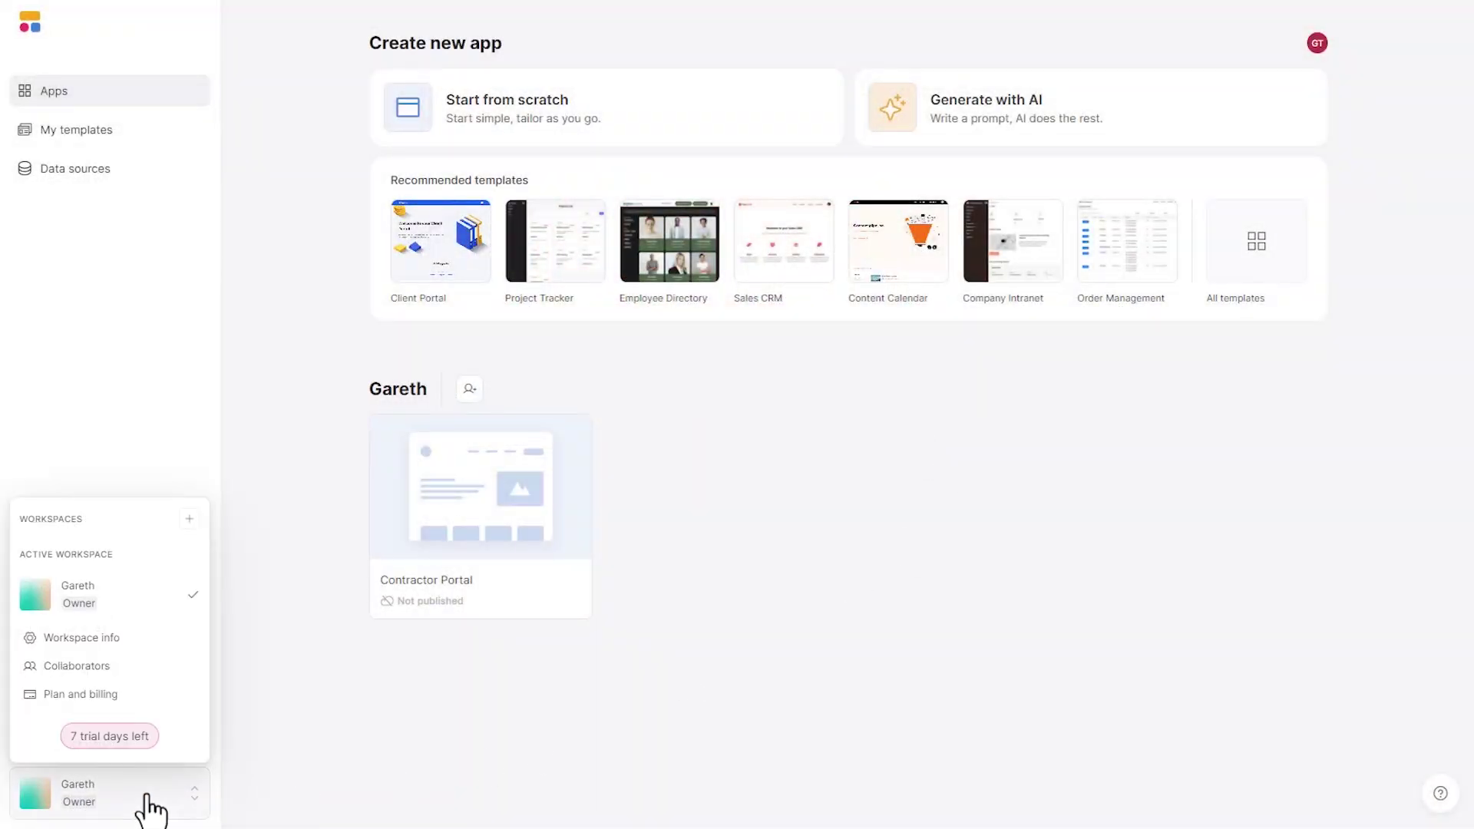
click(150, 697)
click(397, 418)
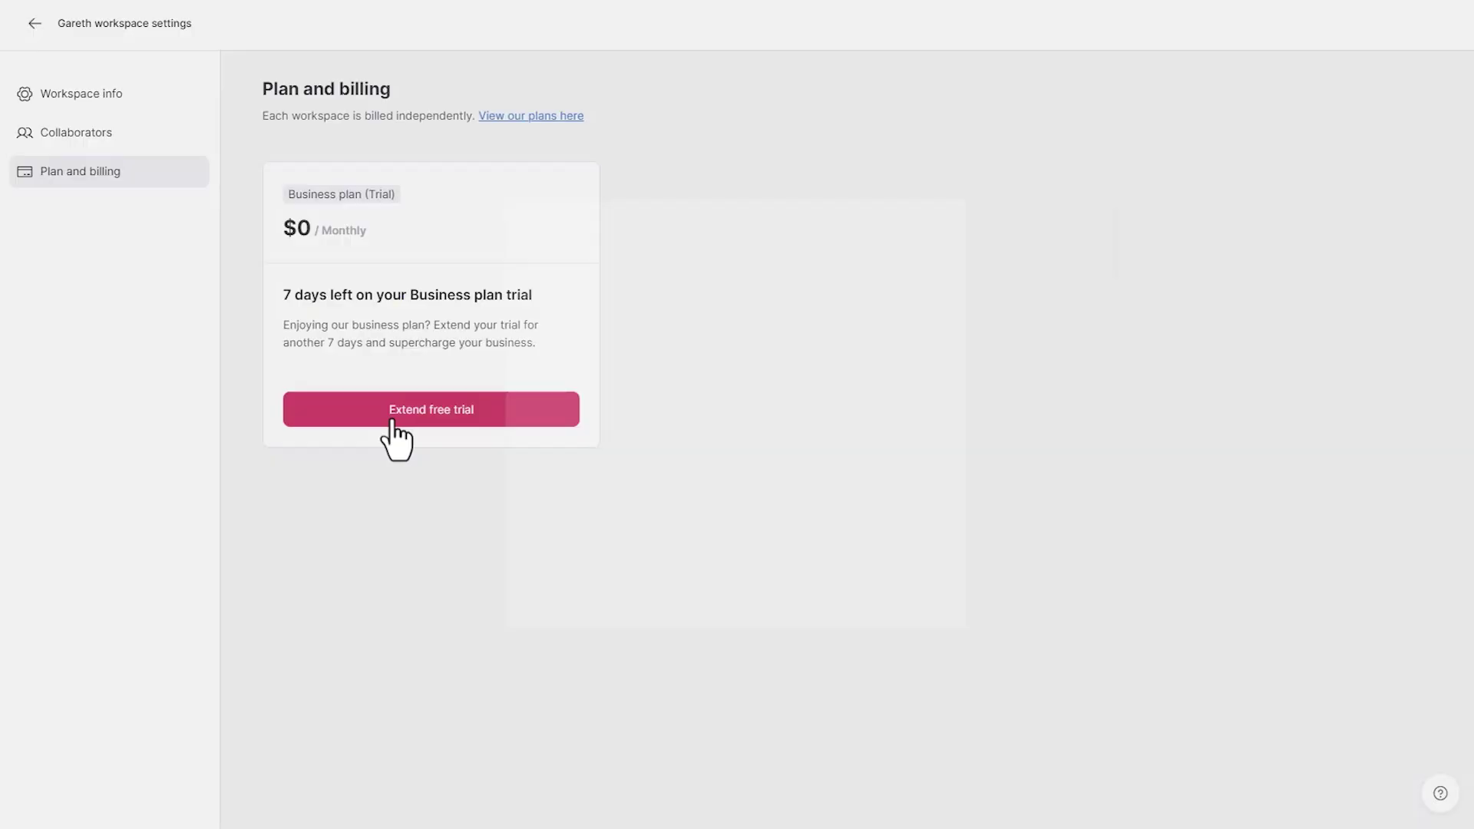
click(687, 536)
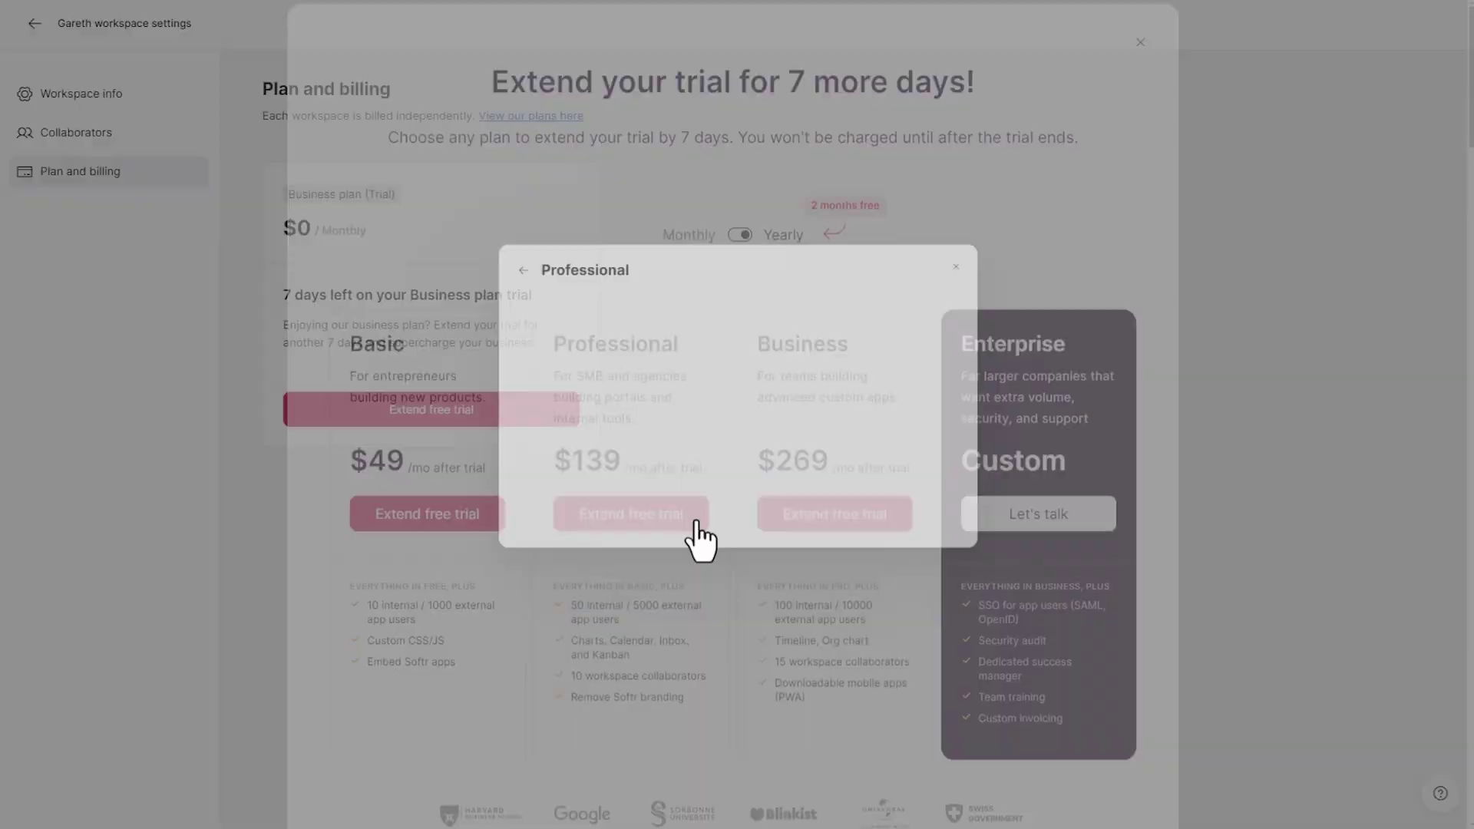
- Set the trial extension to monthly billing and apply a 100%-discount promo code
click(555, 185)
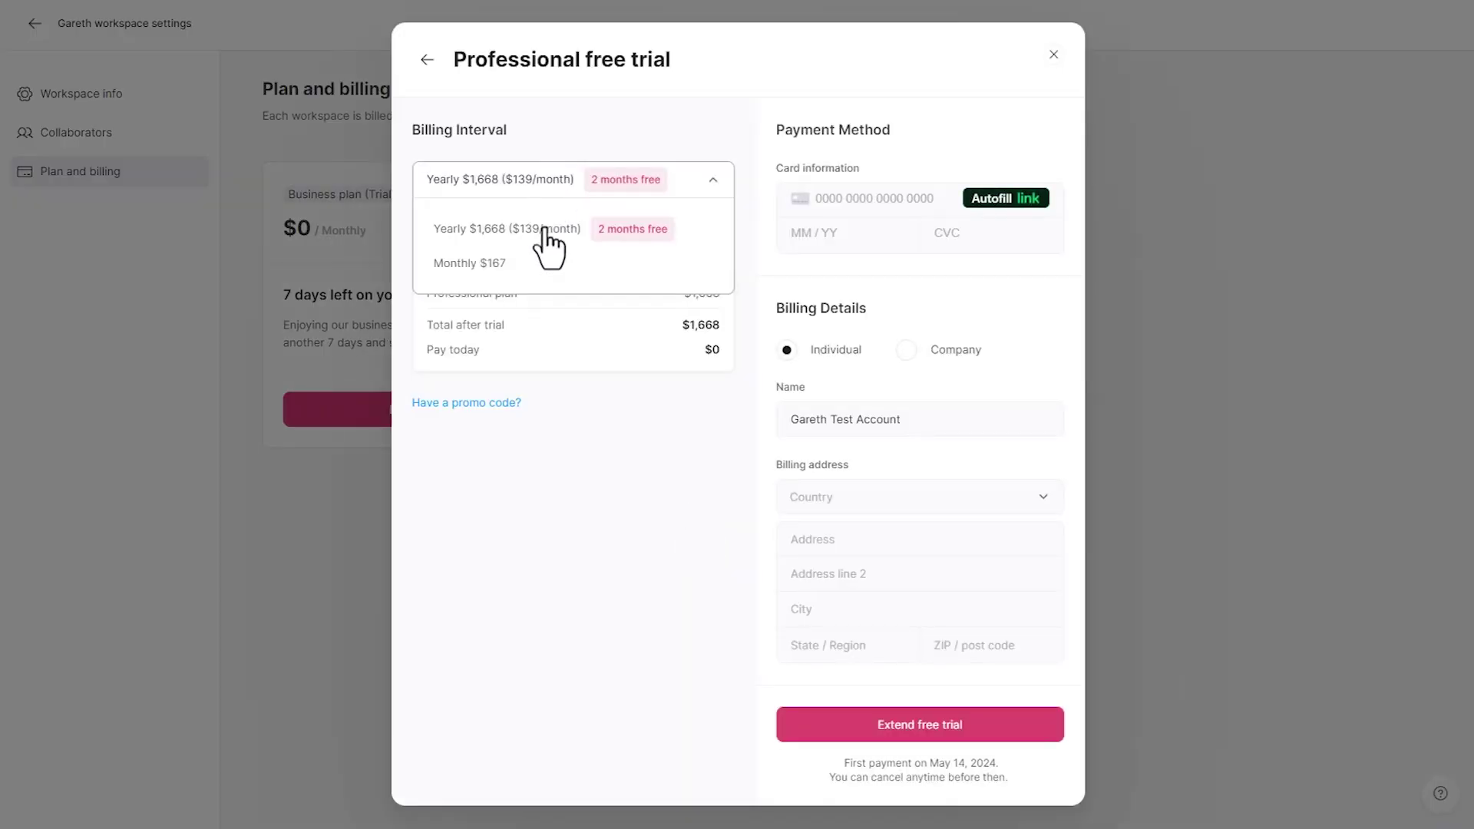
click(532, 267)
click(478, 402)
click(494, 434)
text(GAP_1MONTH)
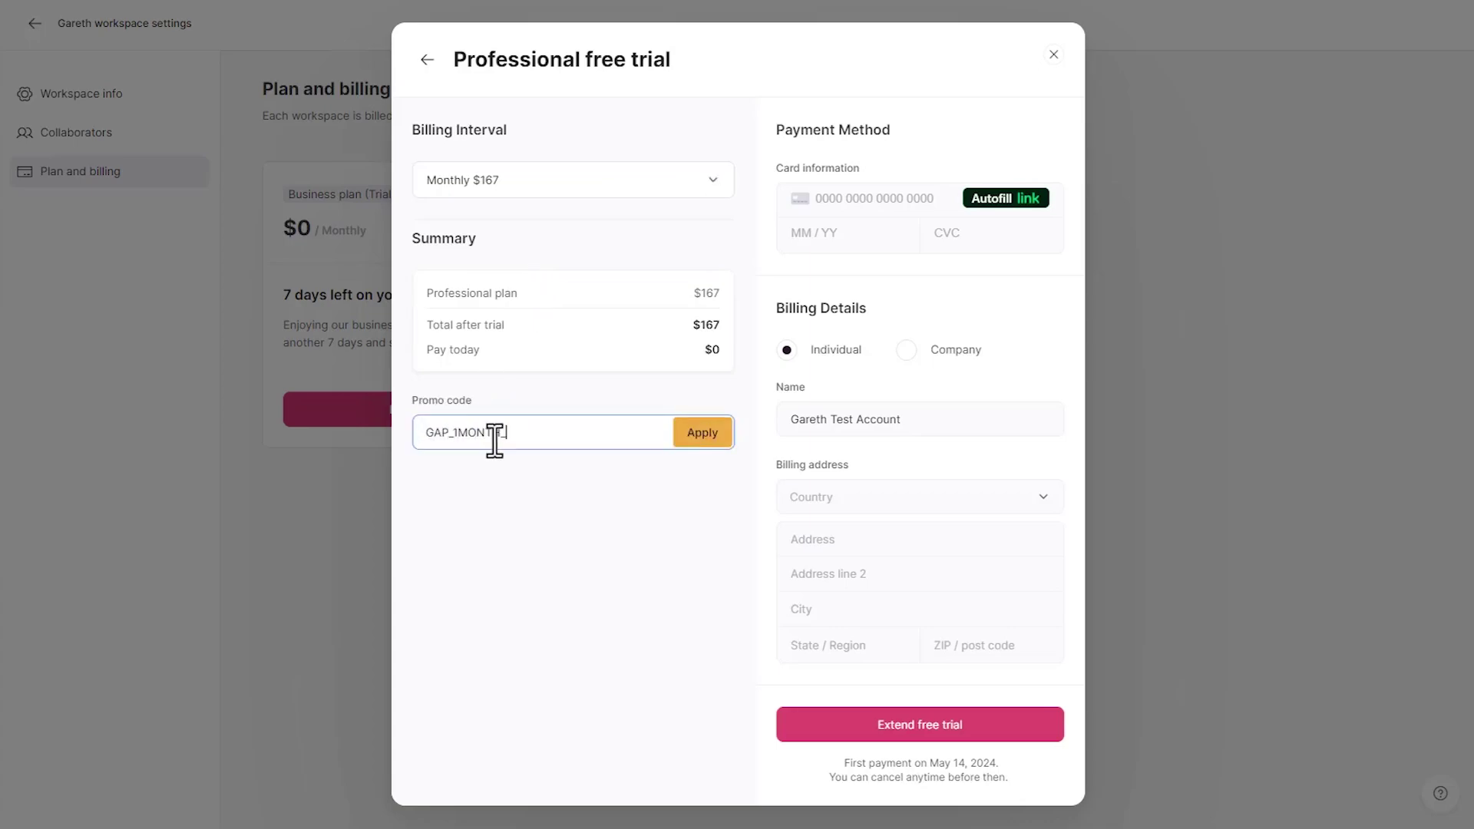
click(702, 432)
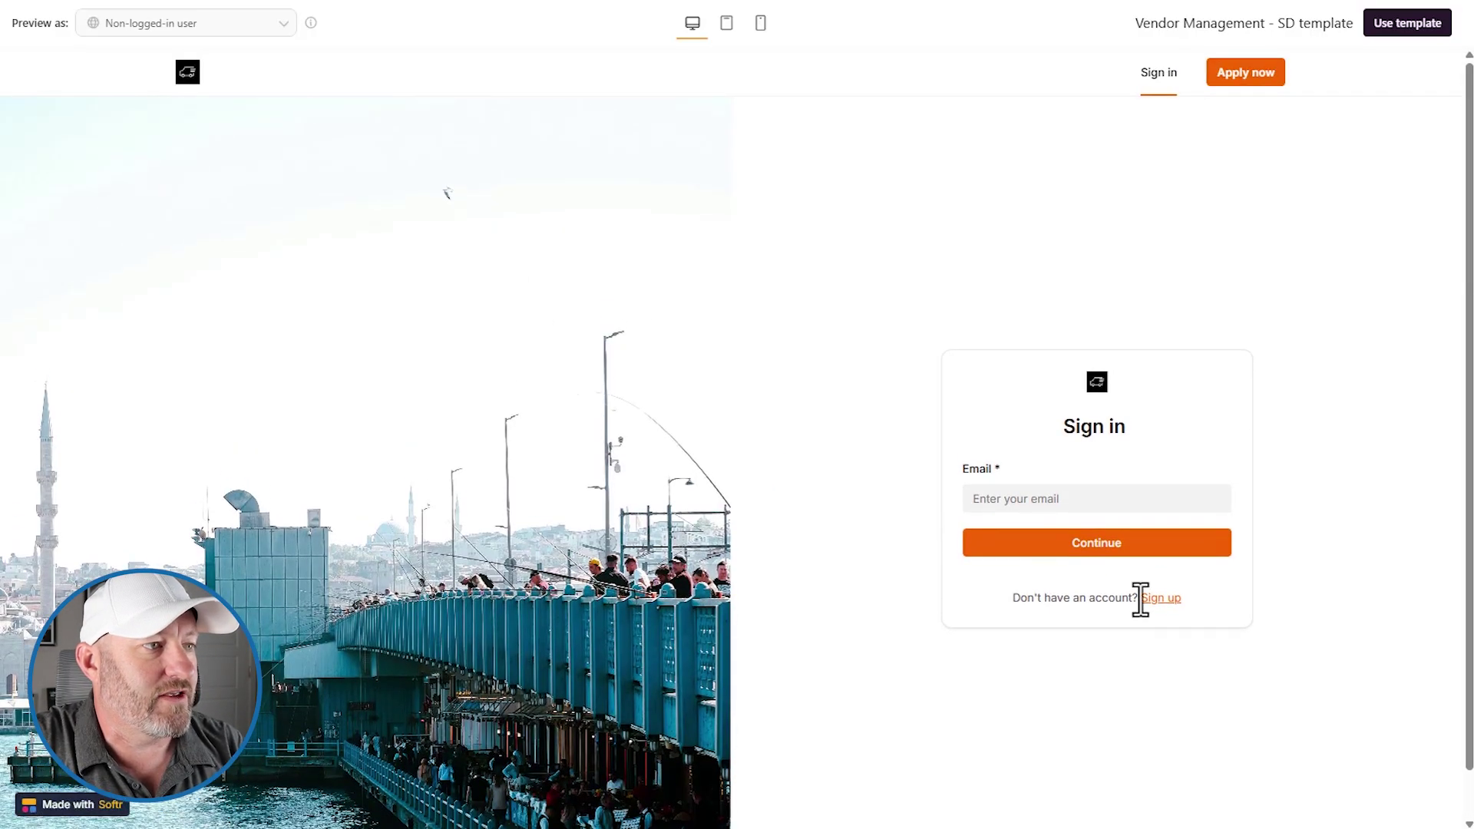
- Check the template's sign-in page at tablet and mobile widths, then create the Vendor Management app
click(1012, 497)
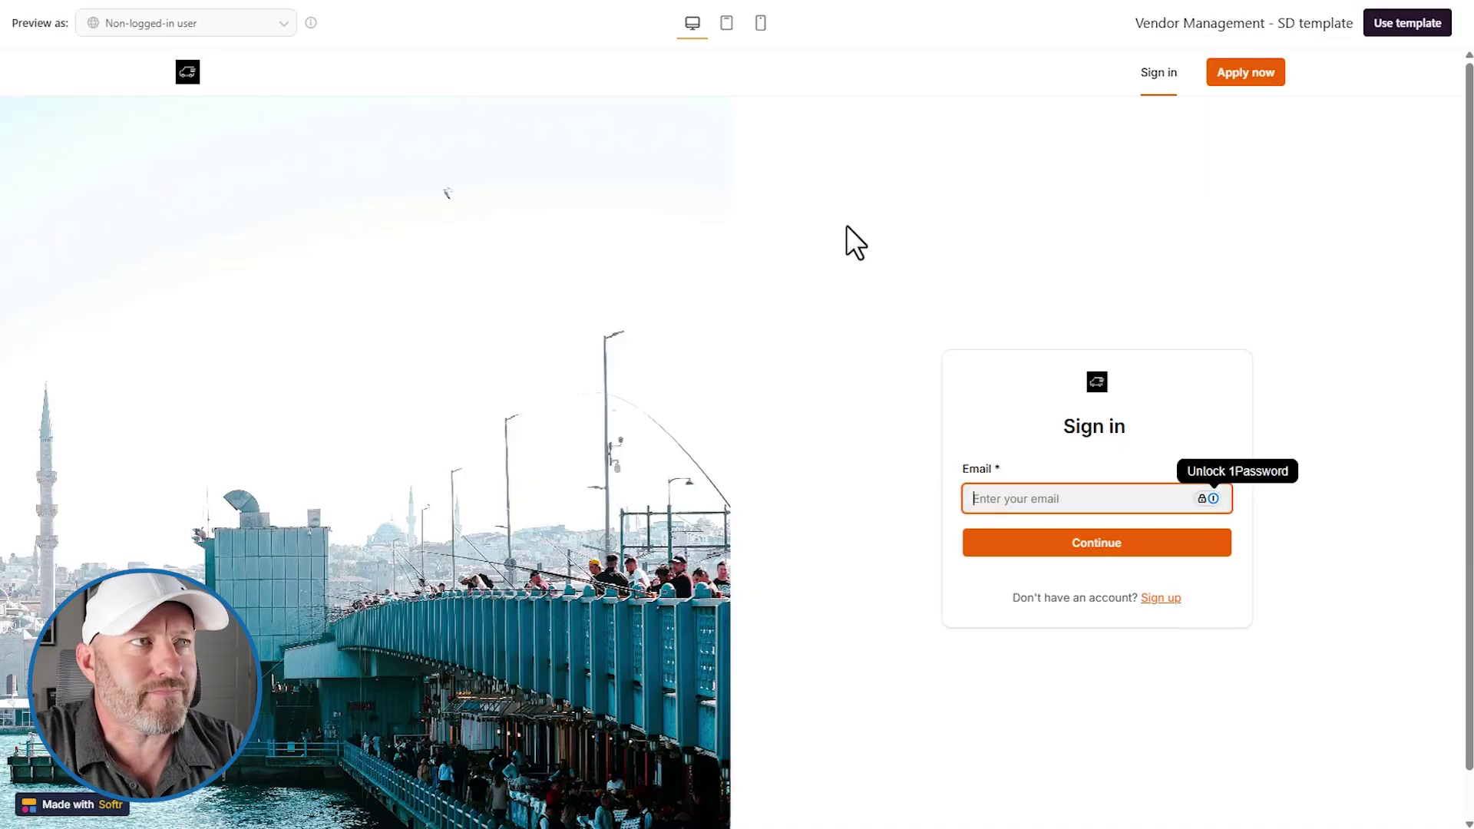
click(727, 23)
click(760, 23)
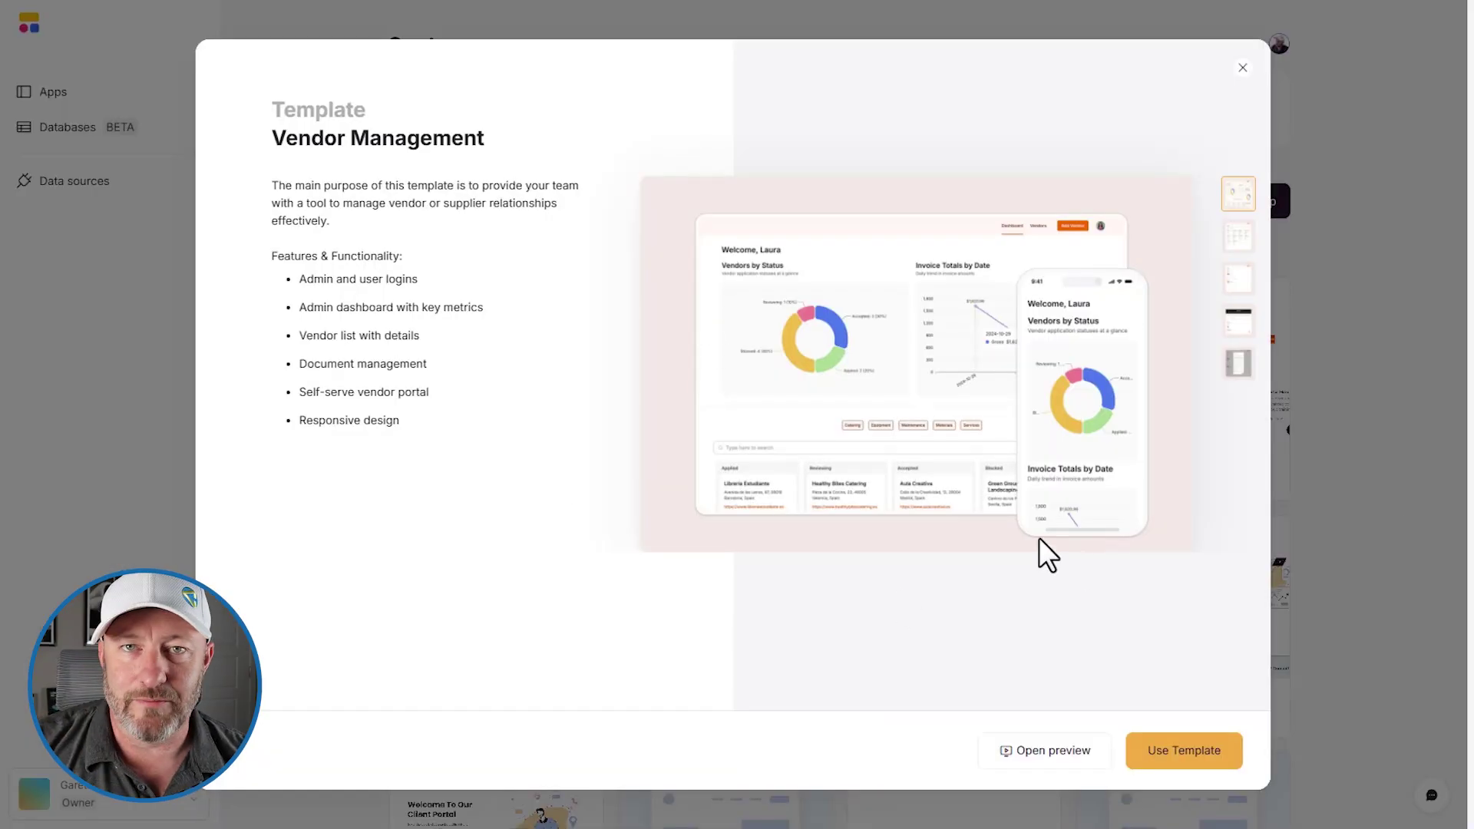
click(1185, 750)
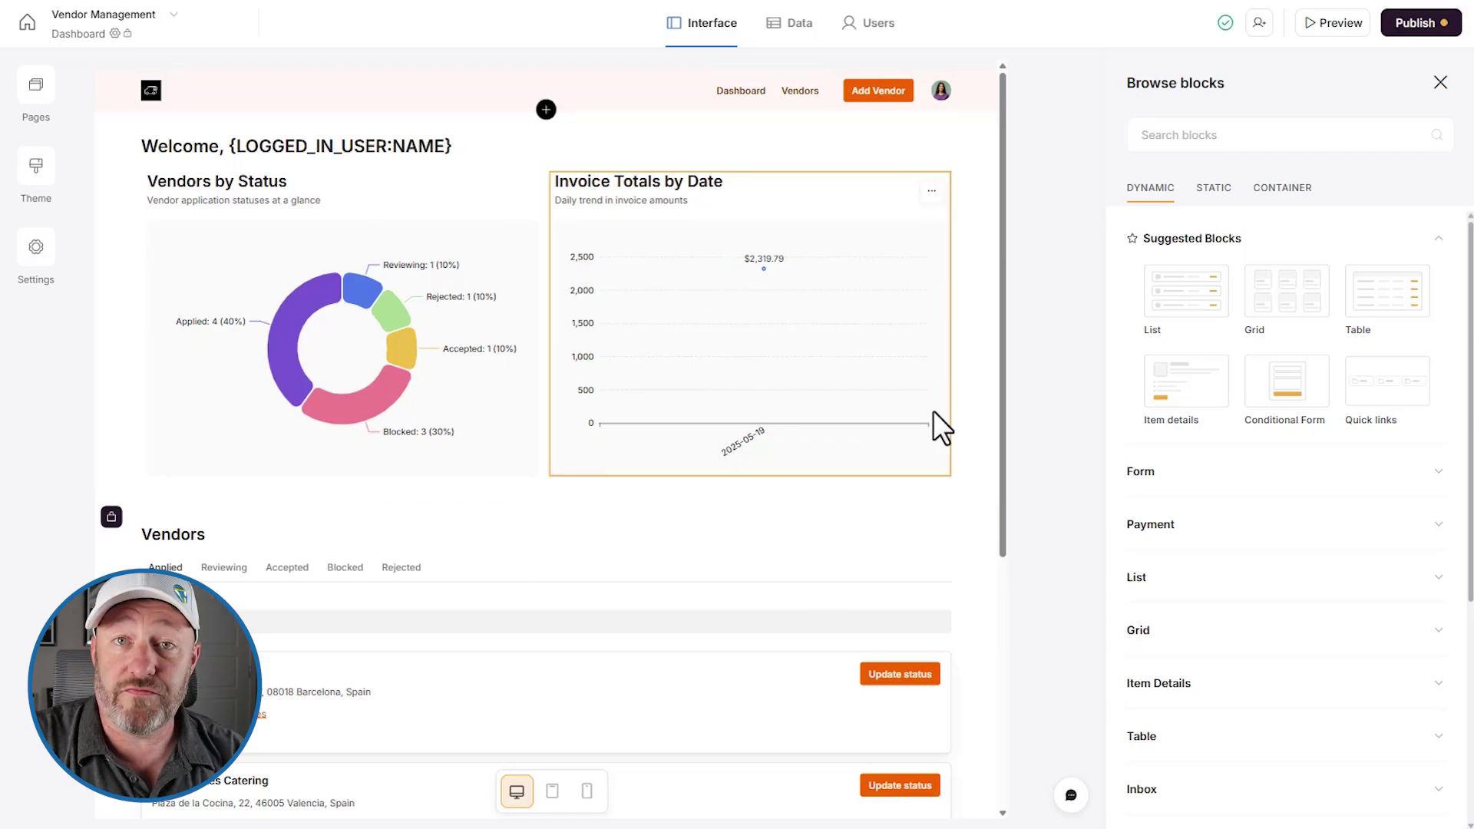
mouse_move(546, 484)
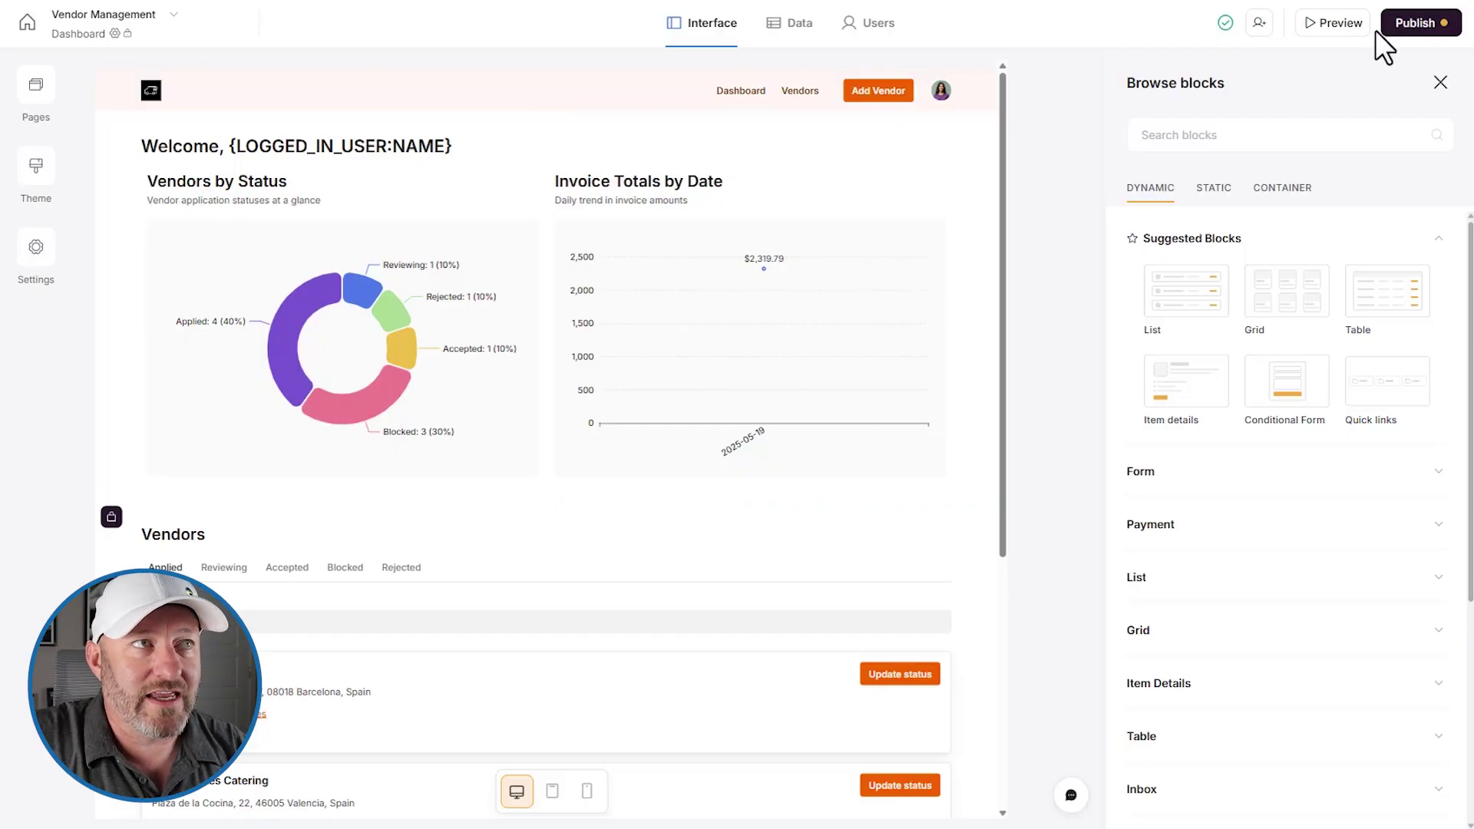
- Preview the new Vendor Management app at tablet width, then go to its data
click(1331, 23)
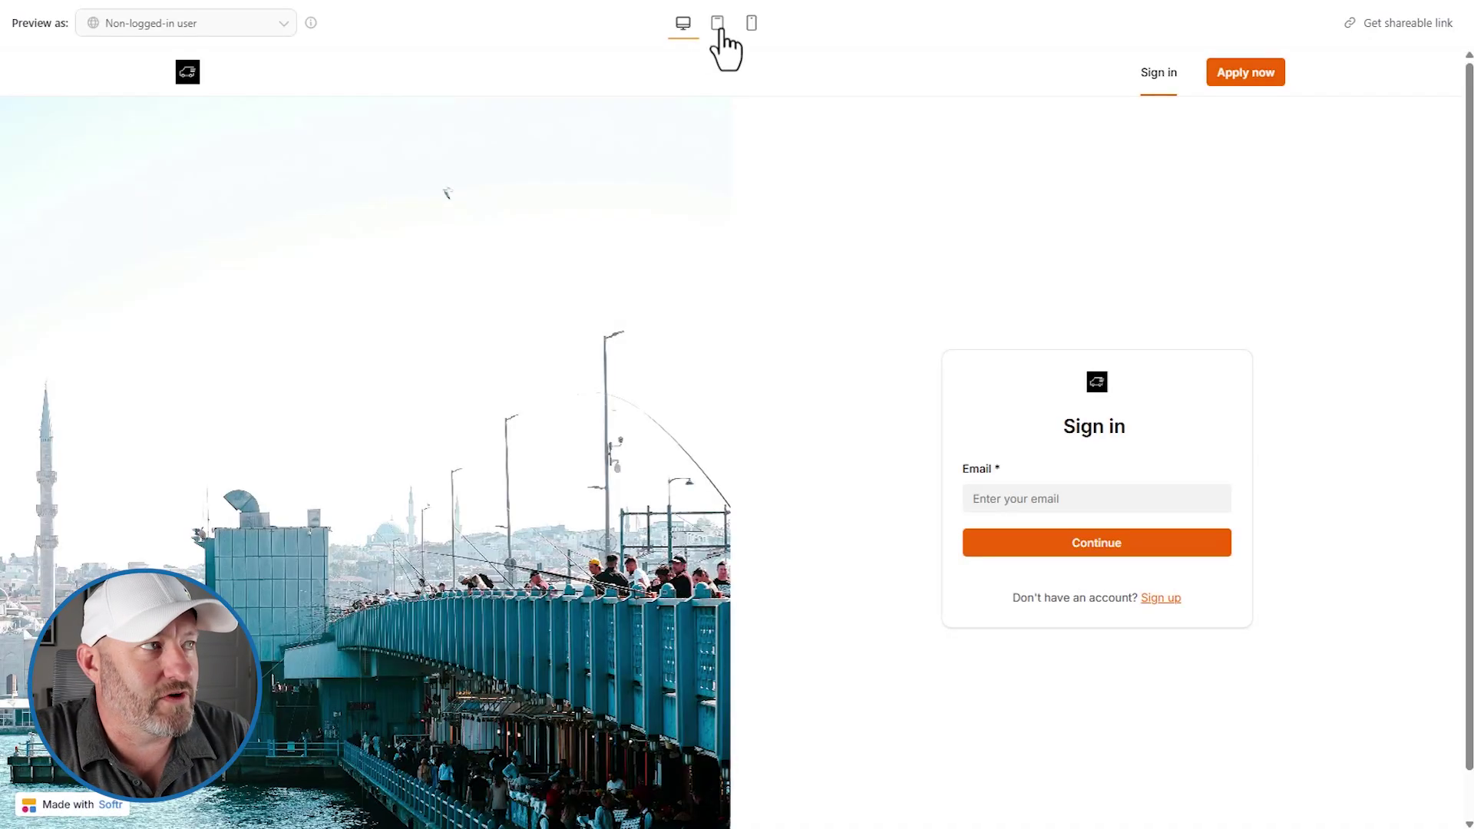
click(718, 24)
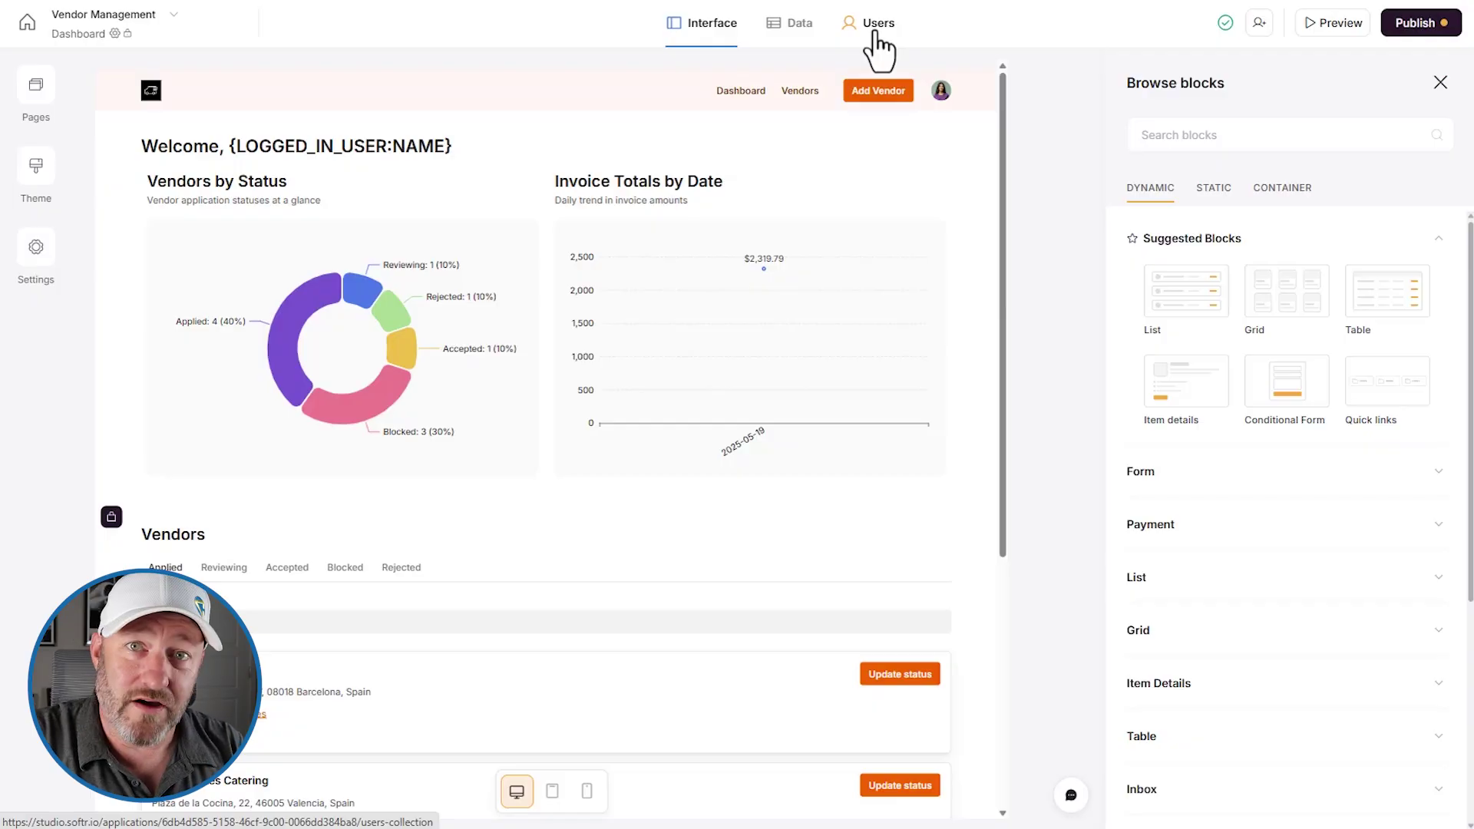
click(800, 25)
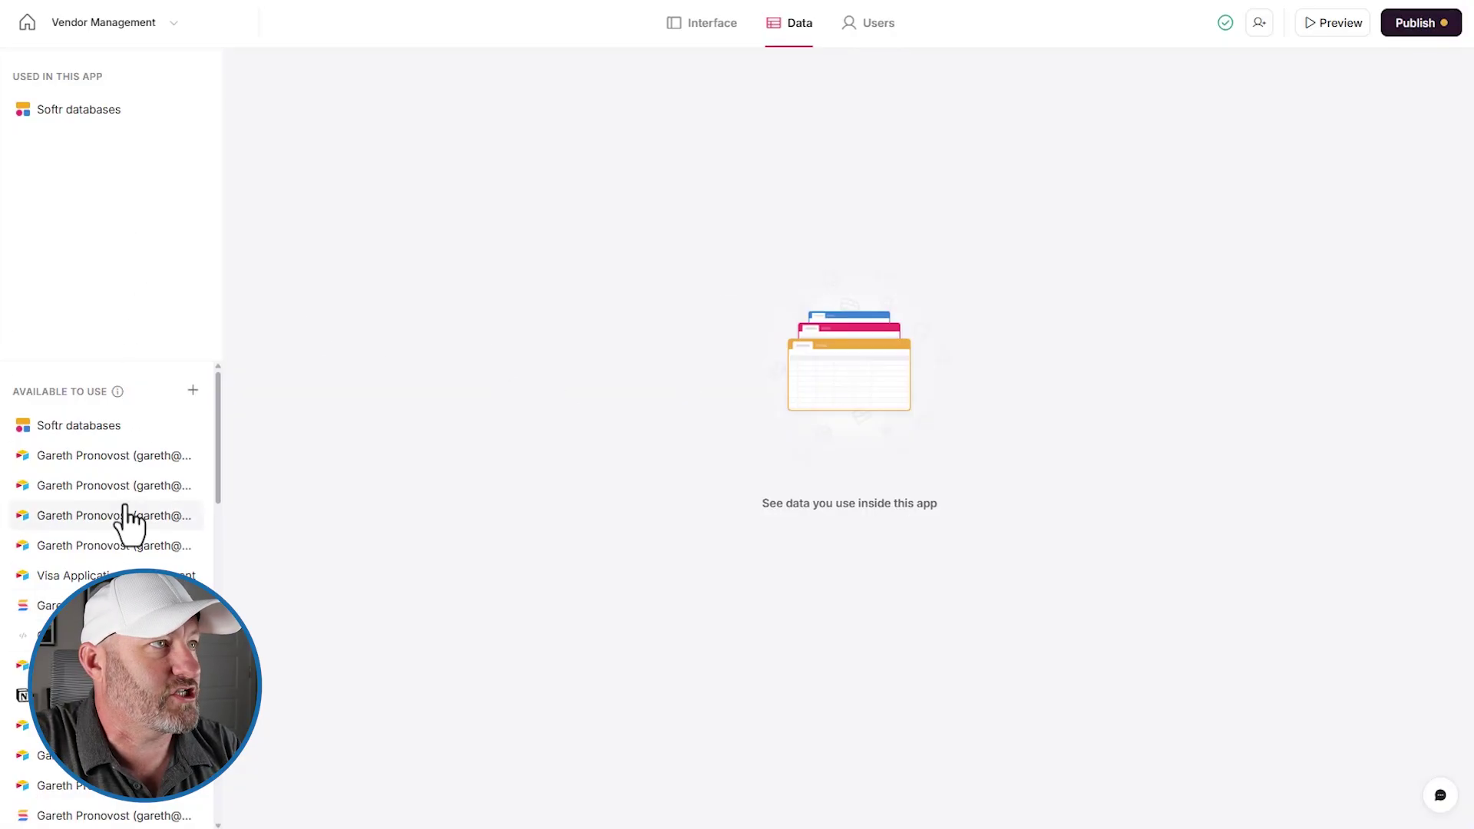
- Open the Vendor Management by Softr database under Softr databases
click(60, 112)
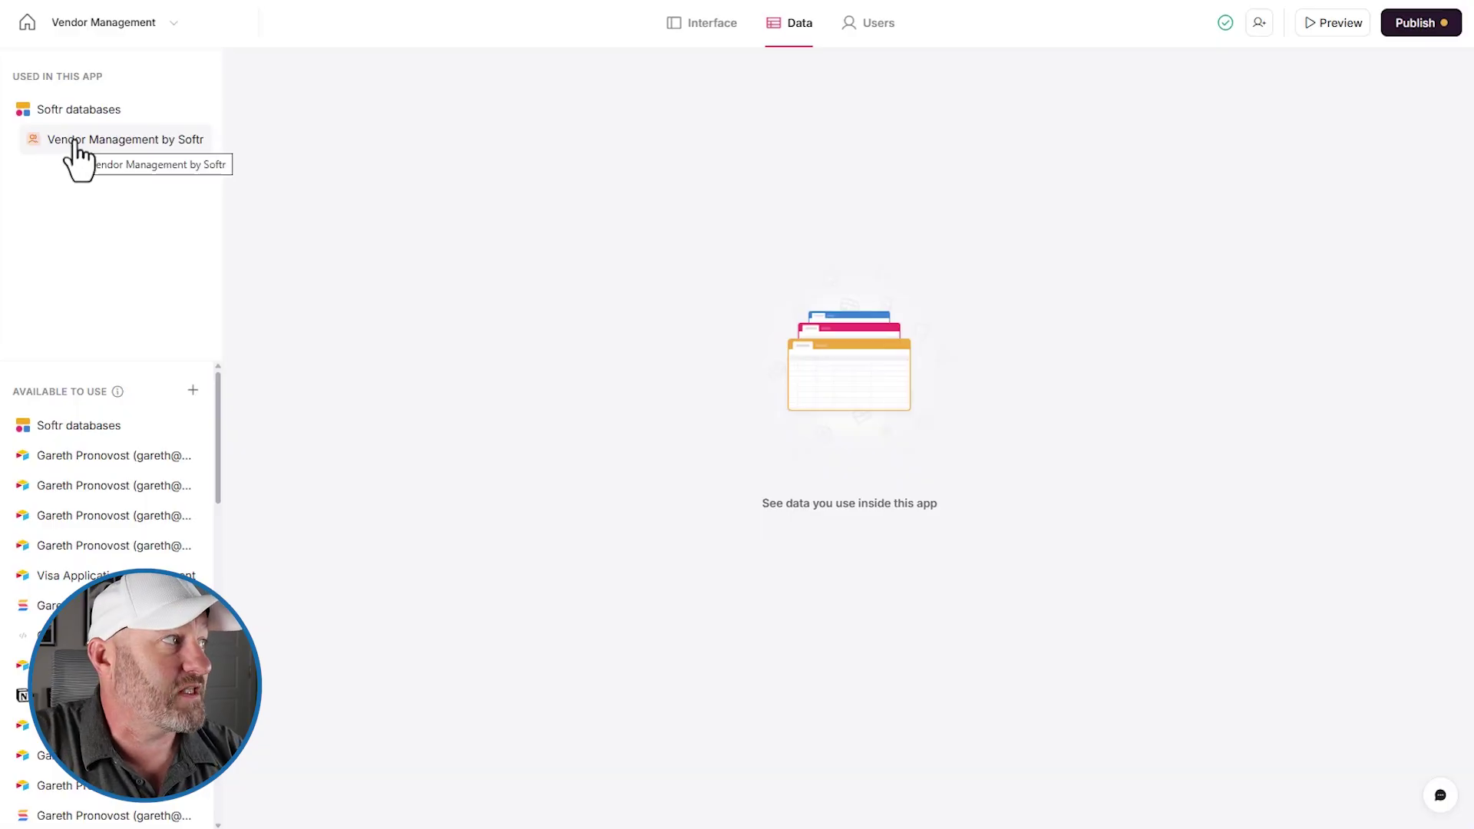
click(120, 140)
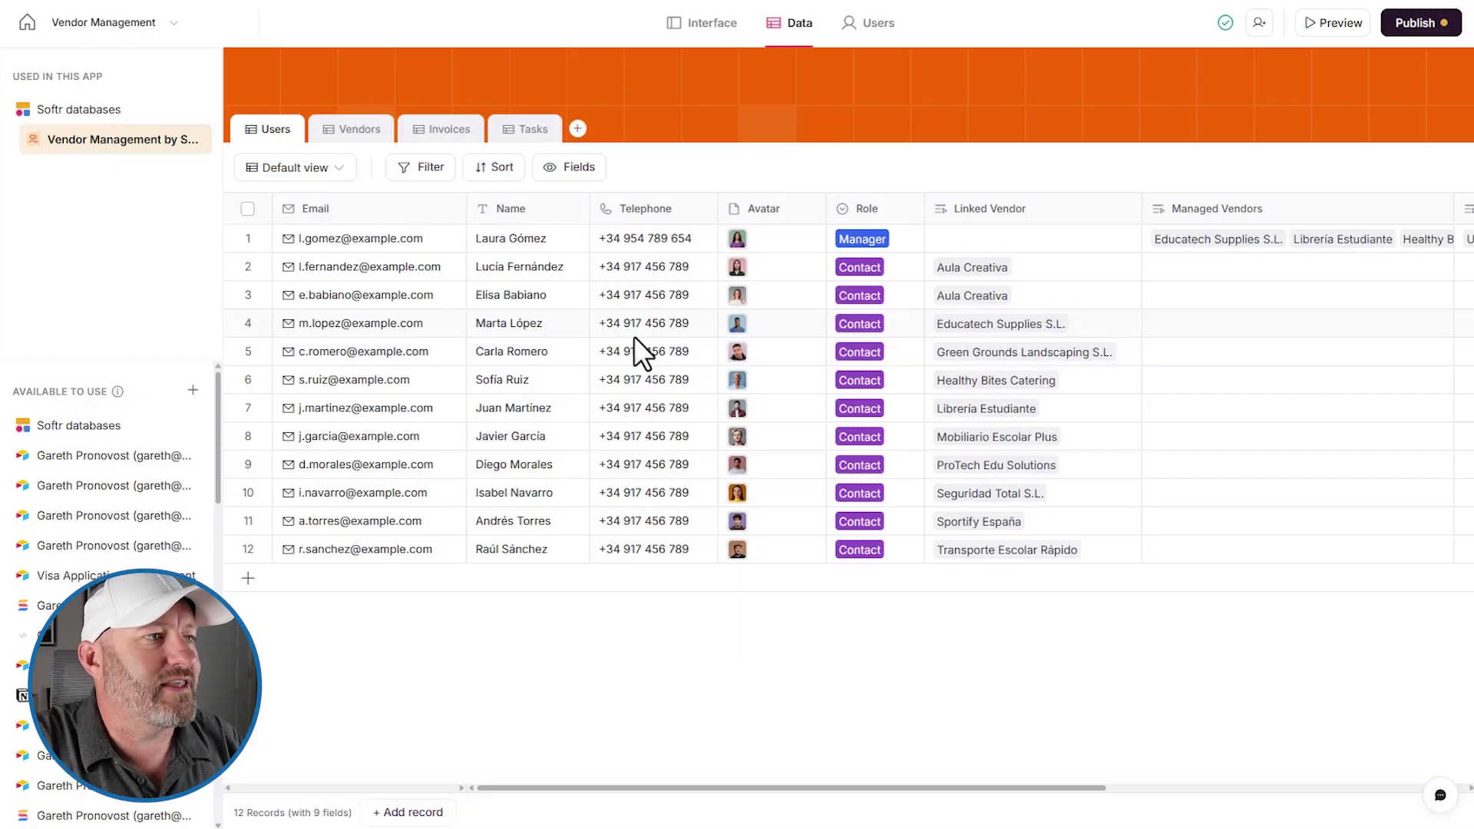
scroll(635, 335, right, 5)
scroll(634, 335, right, 3)
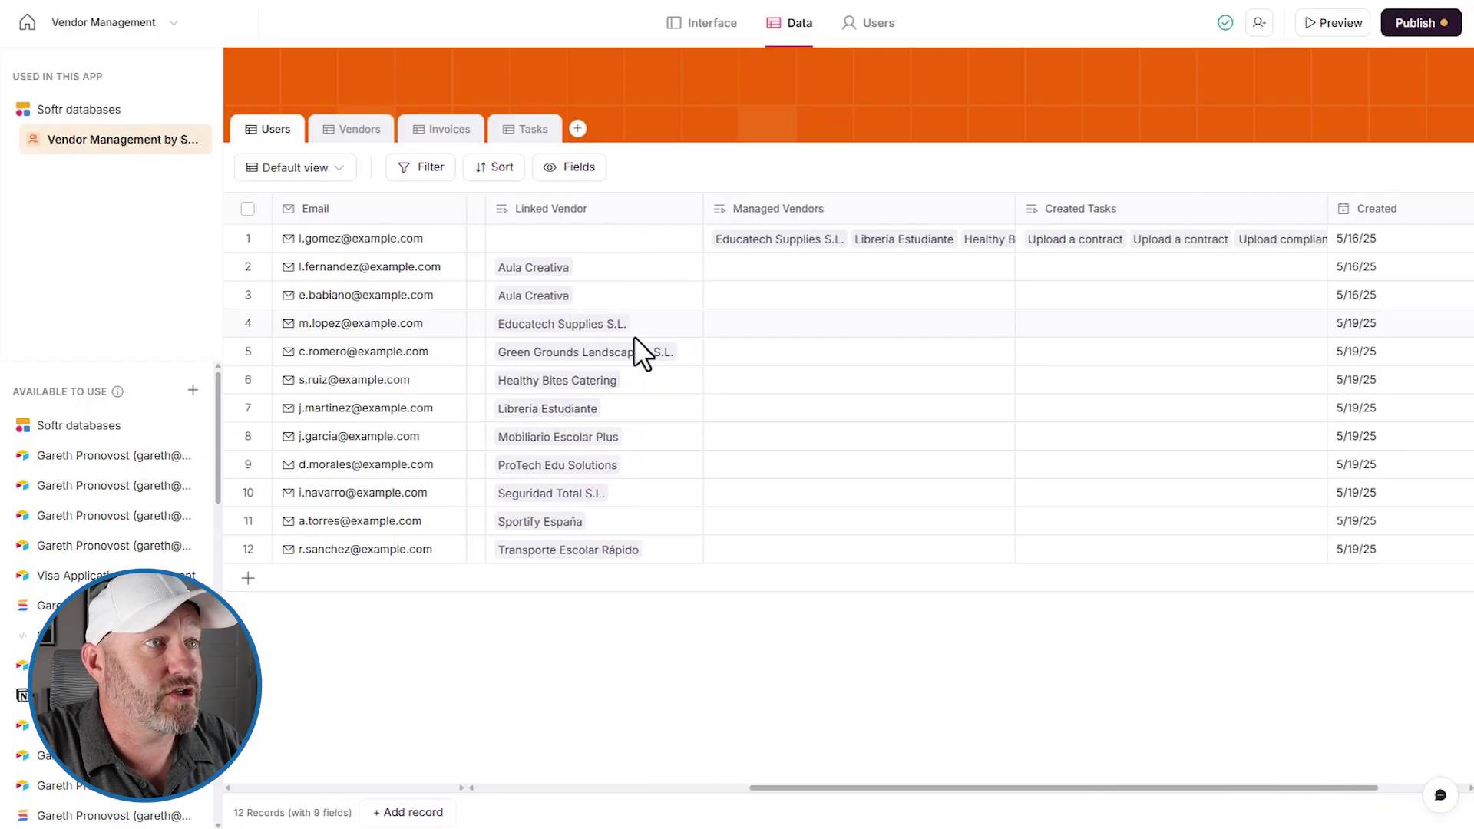
scroll(635, 337, left, 4)
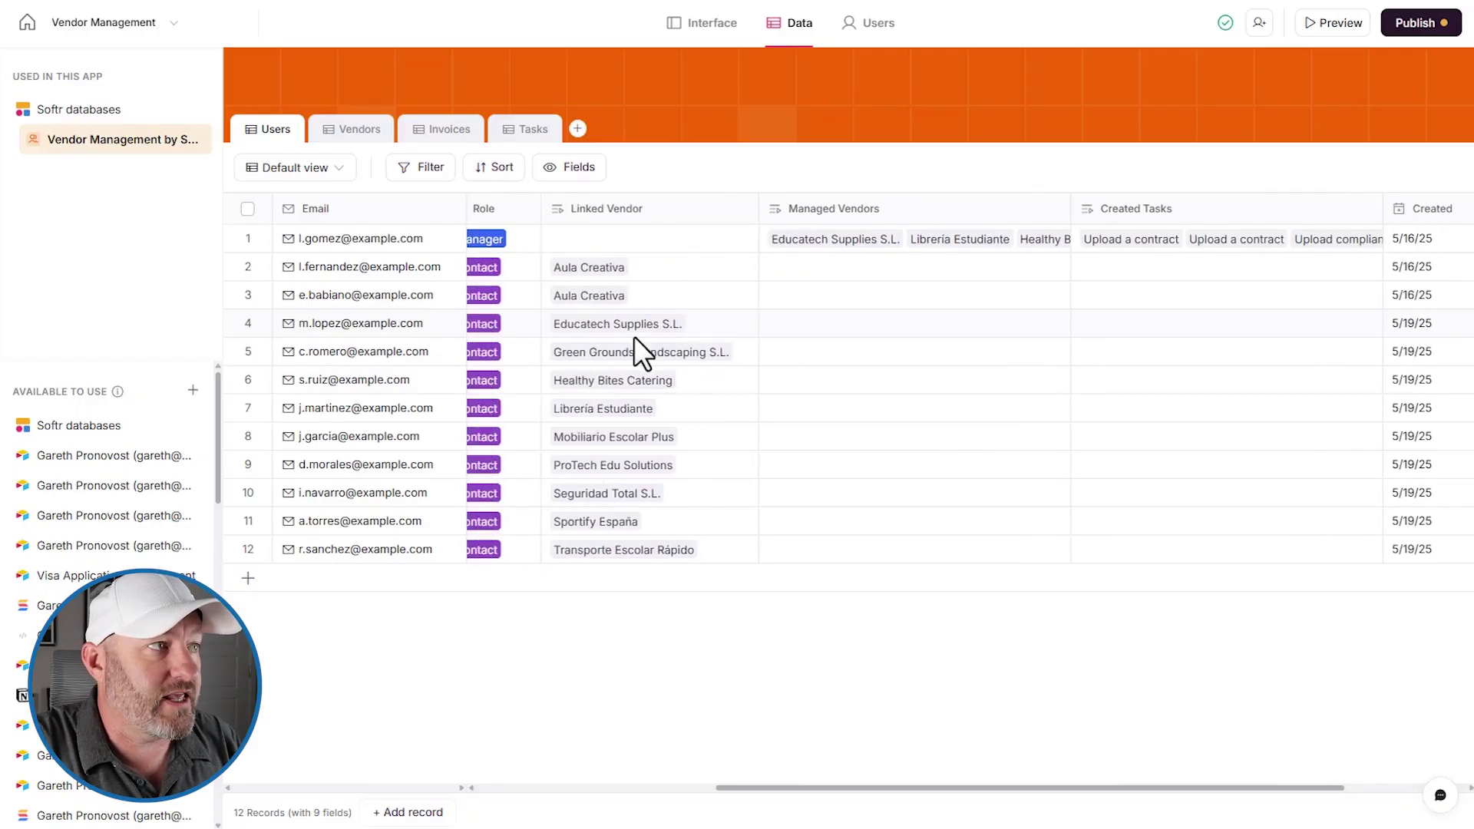
scroll(635, 336, left, 4)
scroll(633, 336, right, 4)
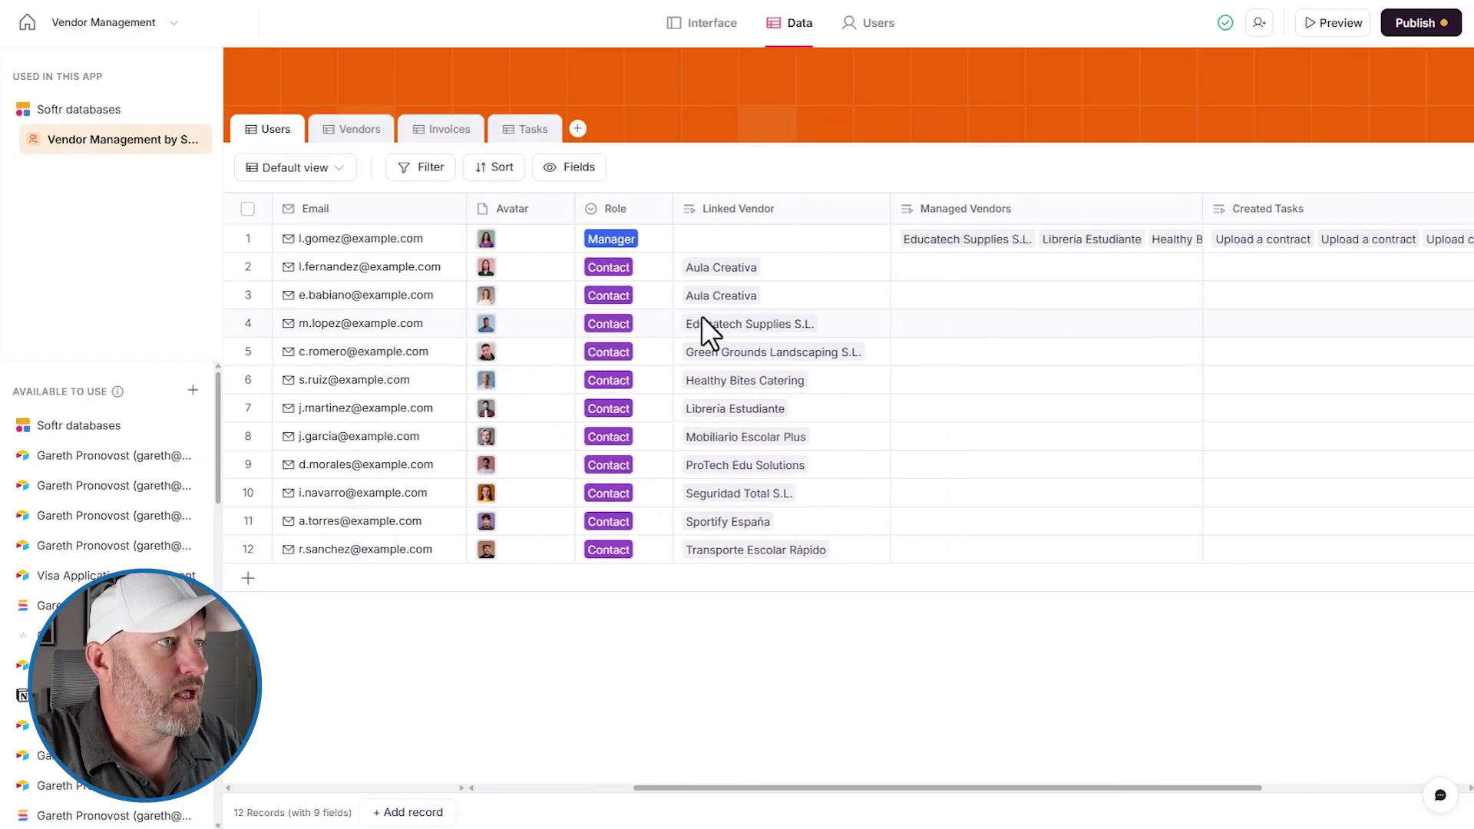
click(984, 214)
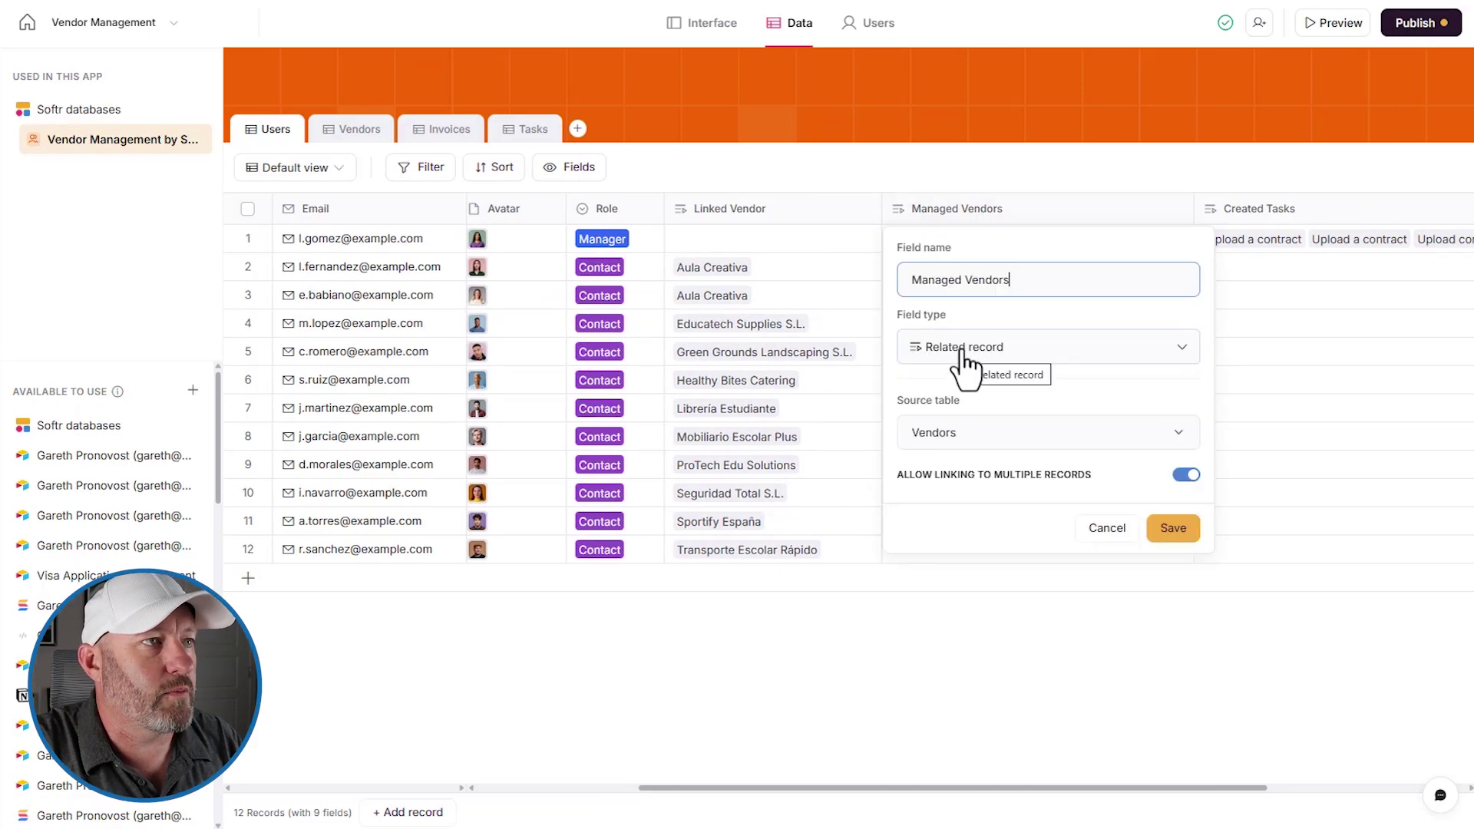
click(789, 318)
scroll(789, 318, left, 4)
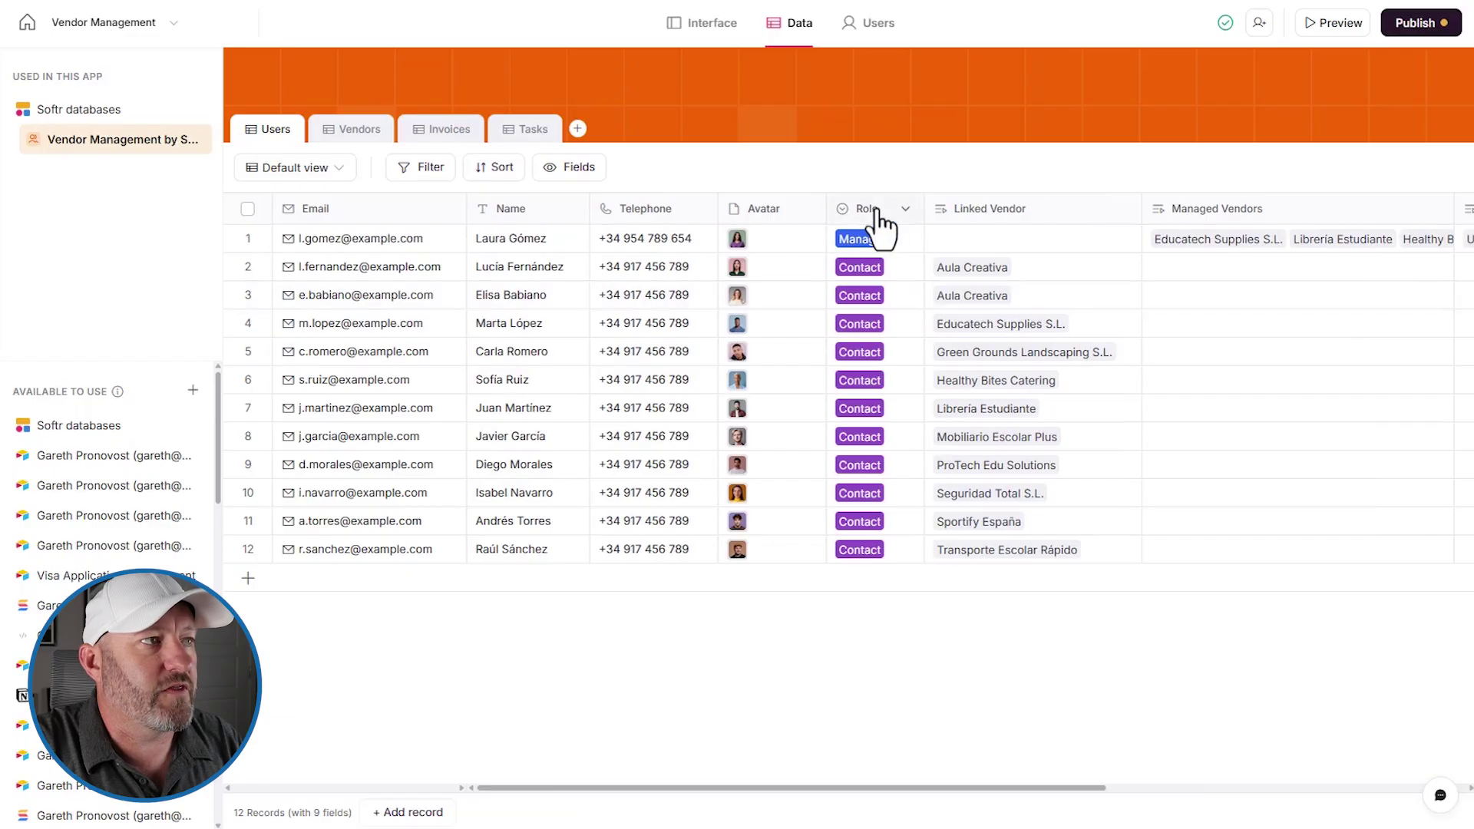
click(876, 209)
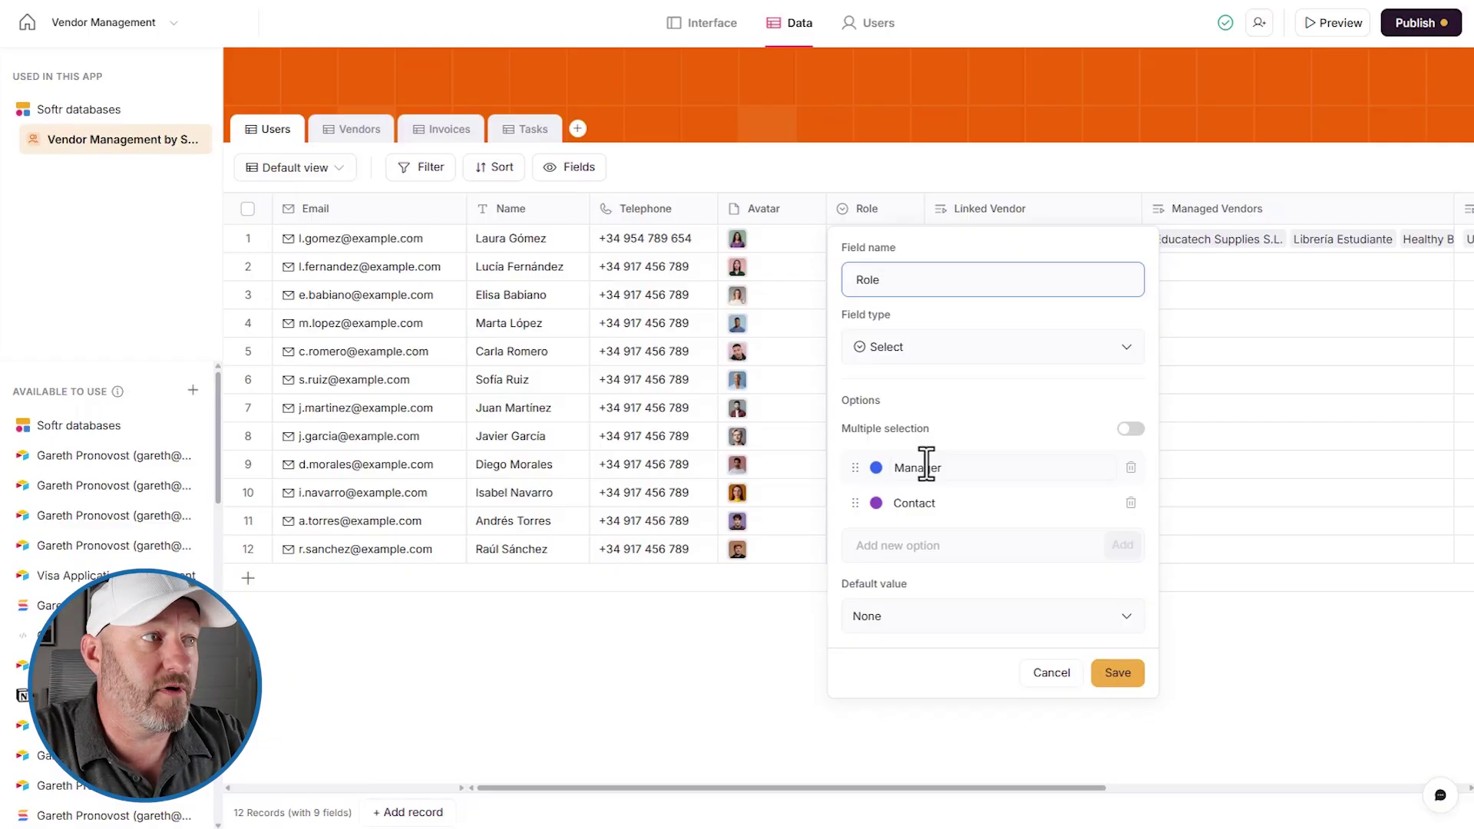
click(858, 150)
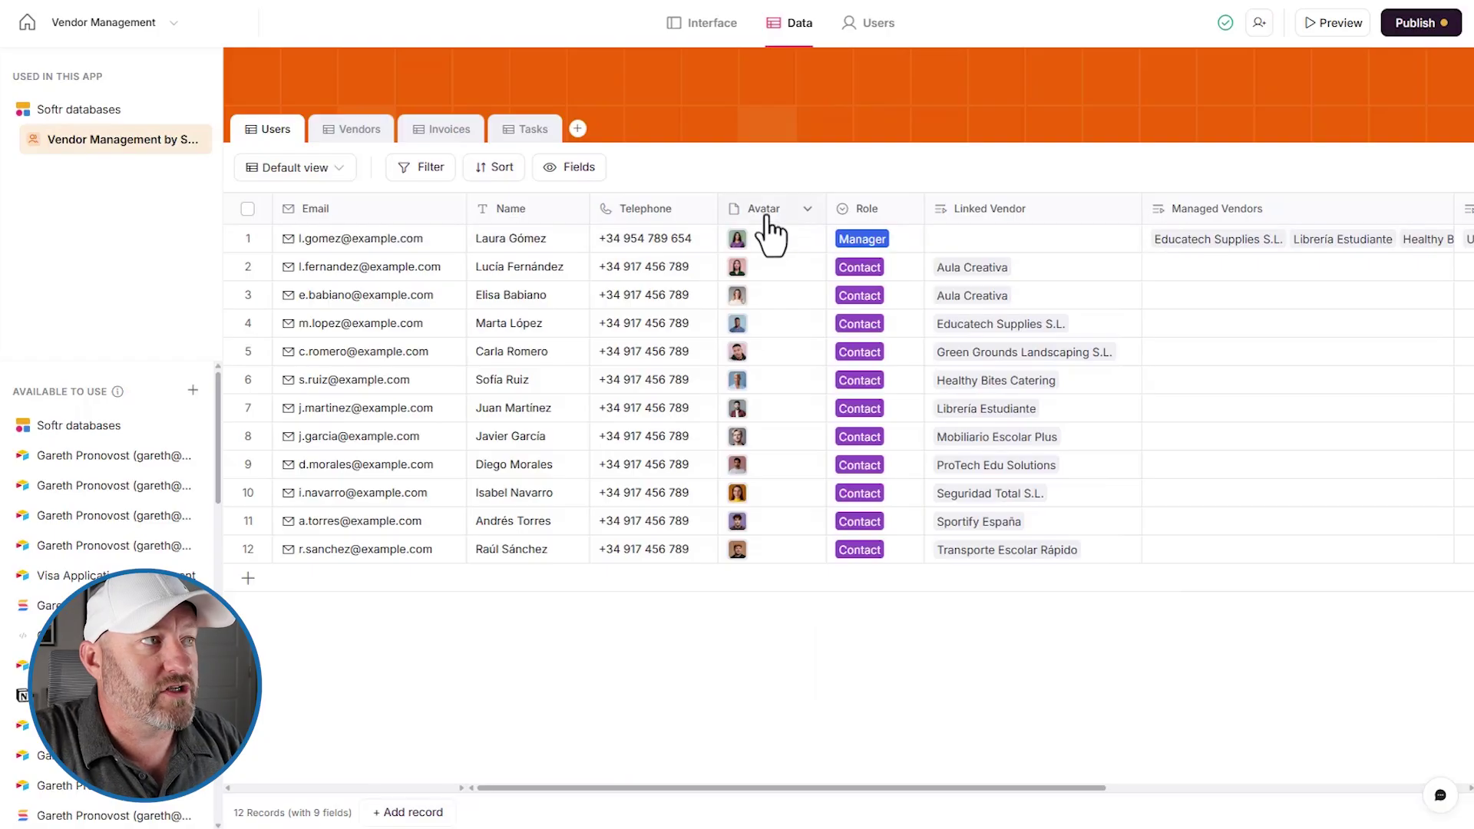
click(764, 209)
click(774, 191)
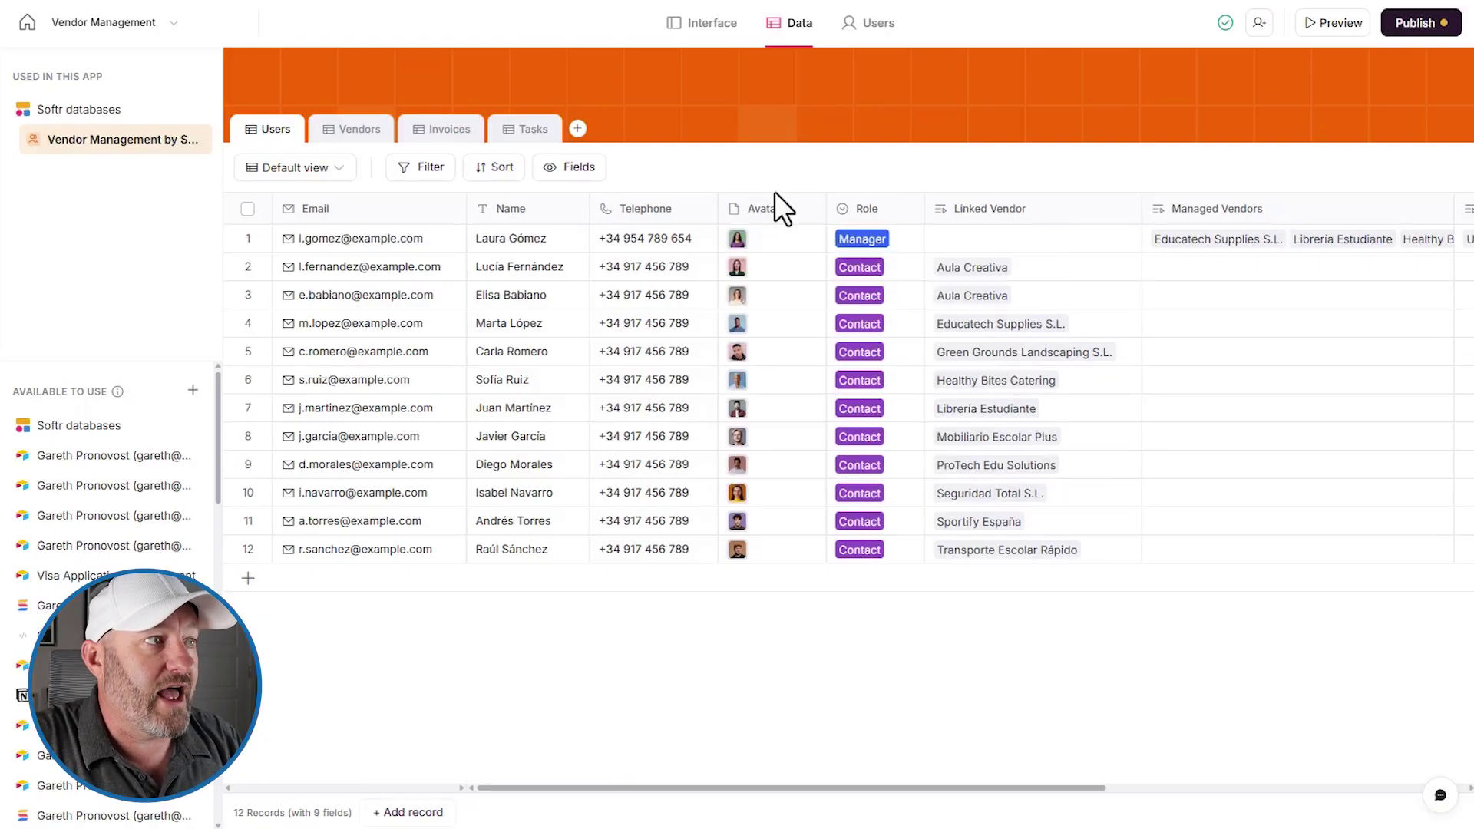
click(737, 267)
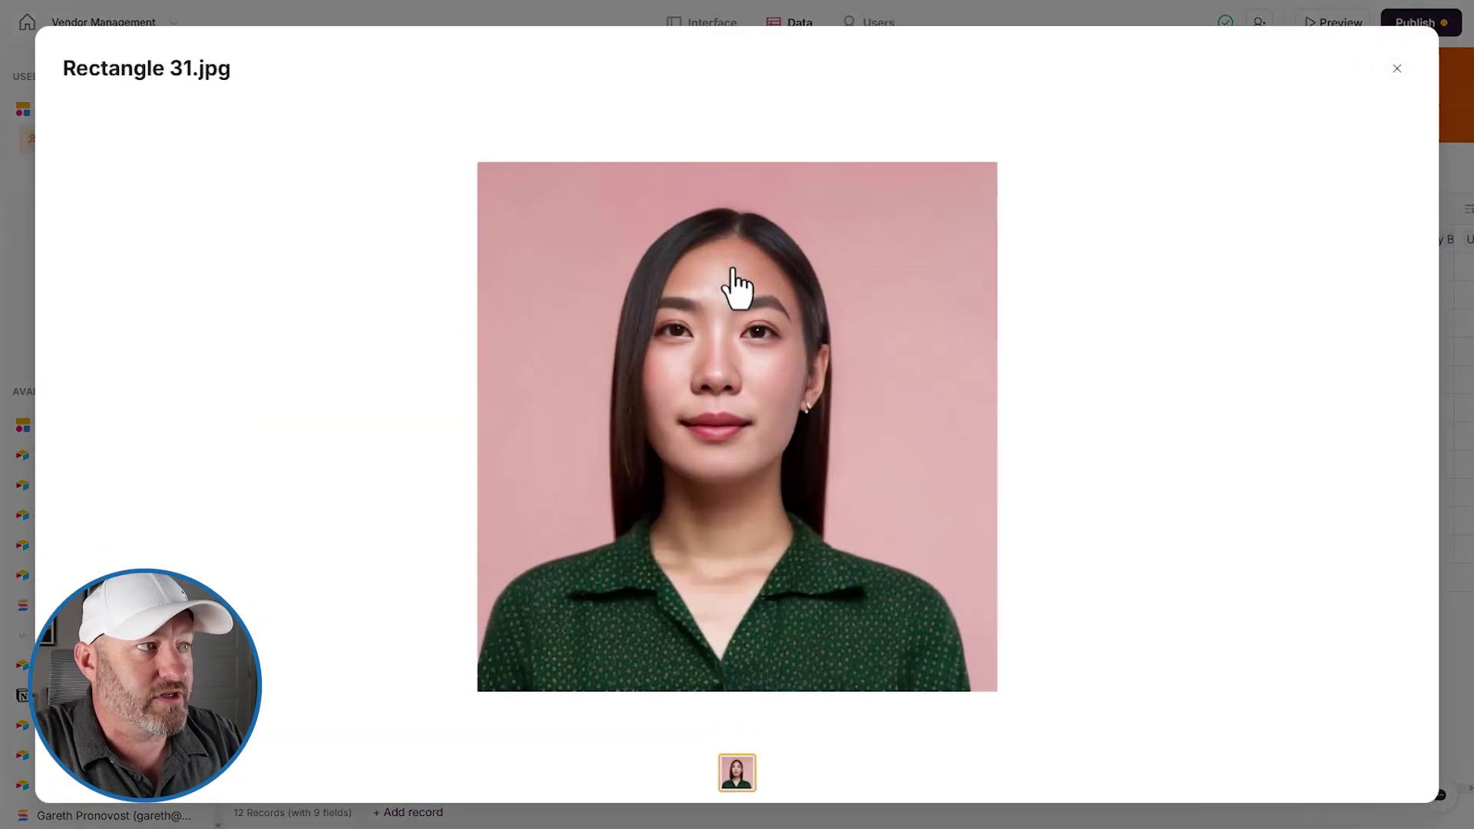
click(1398, 67)
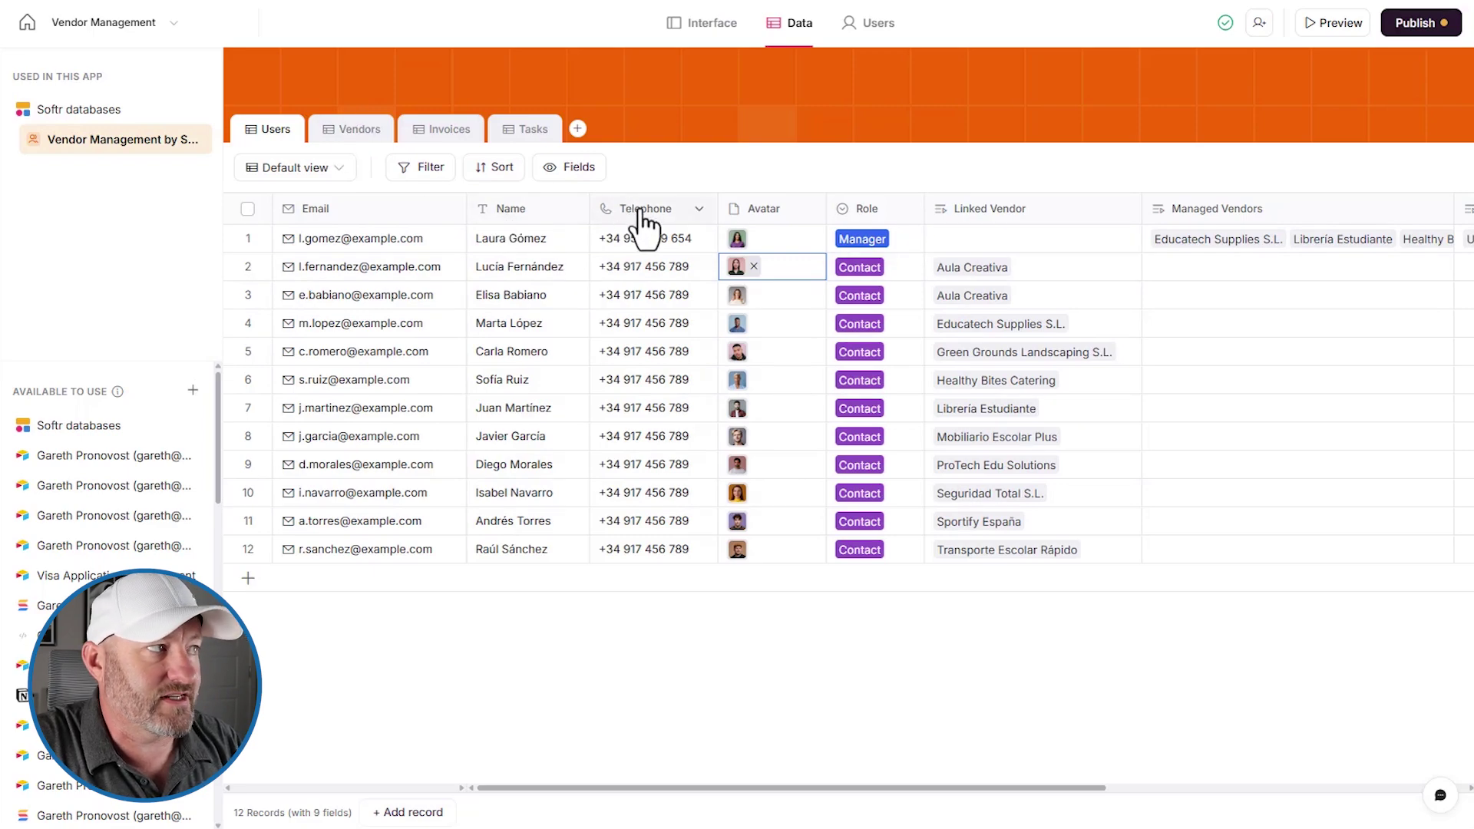
click(359, 129)
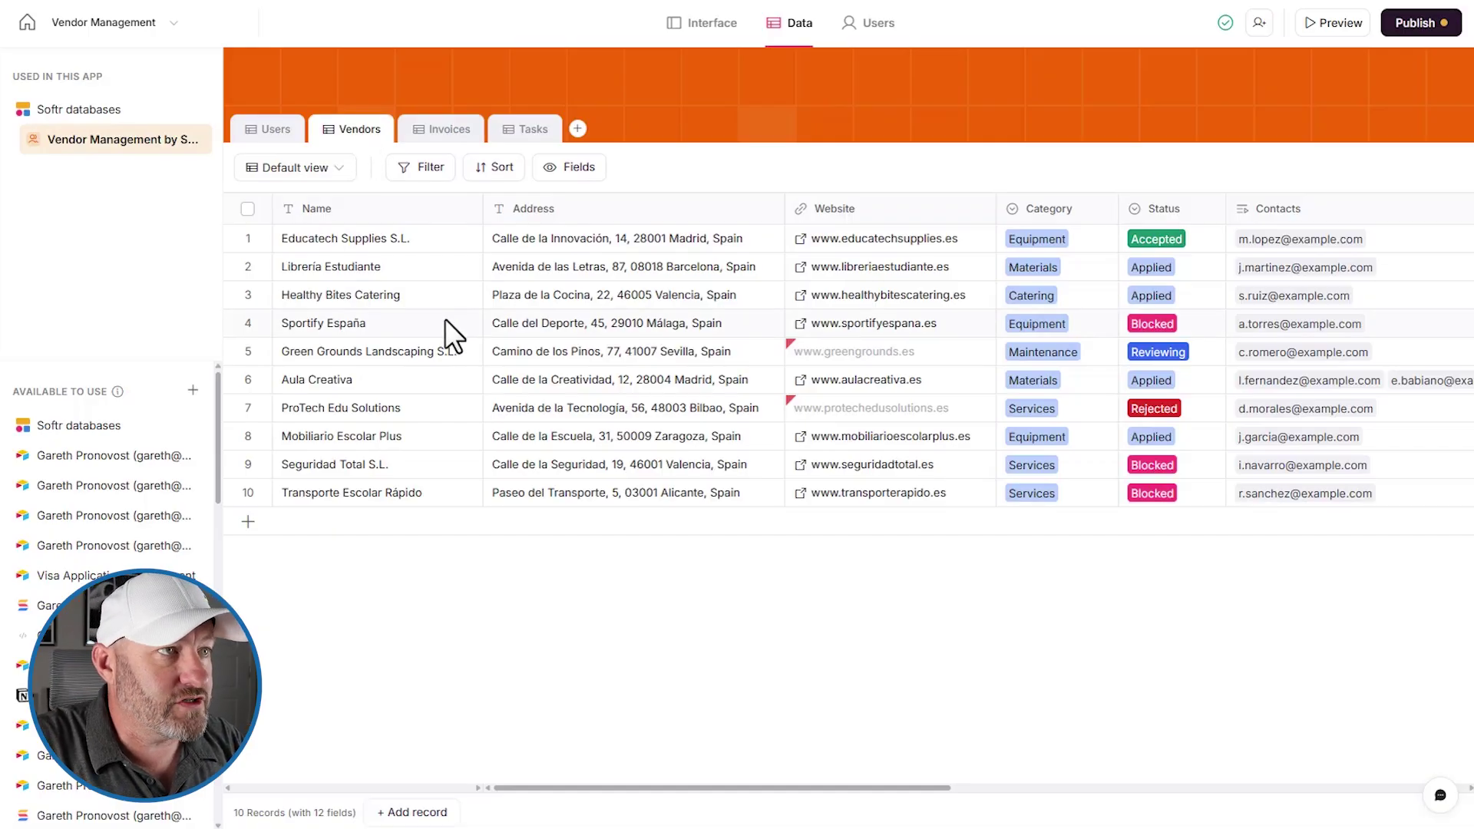
scroll(445, 320, right, 3)
scroll(1164, 411, right, 3)
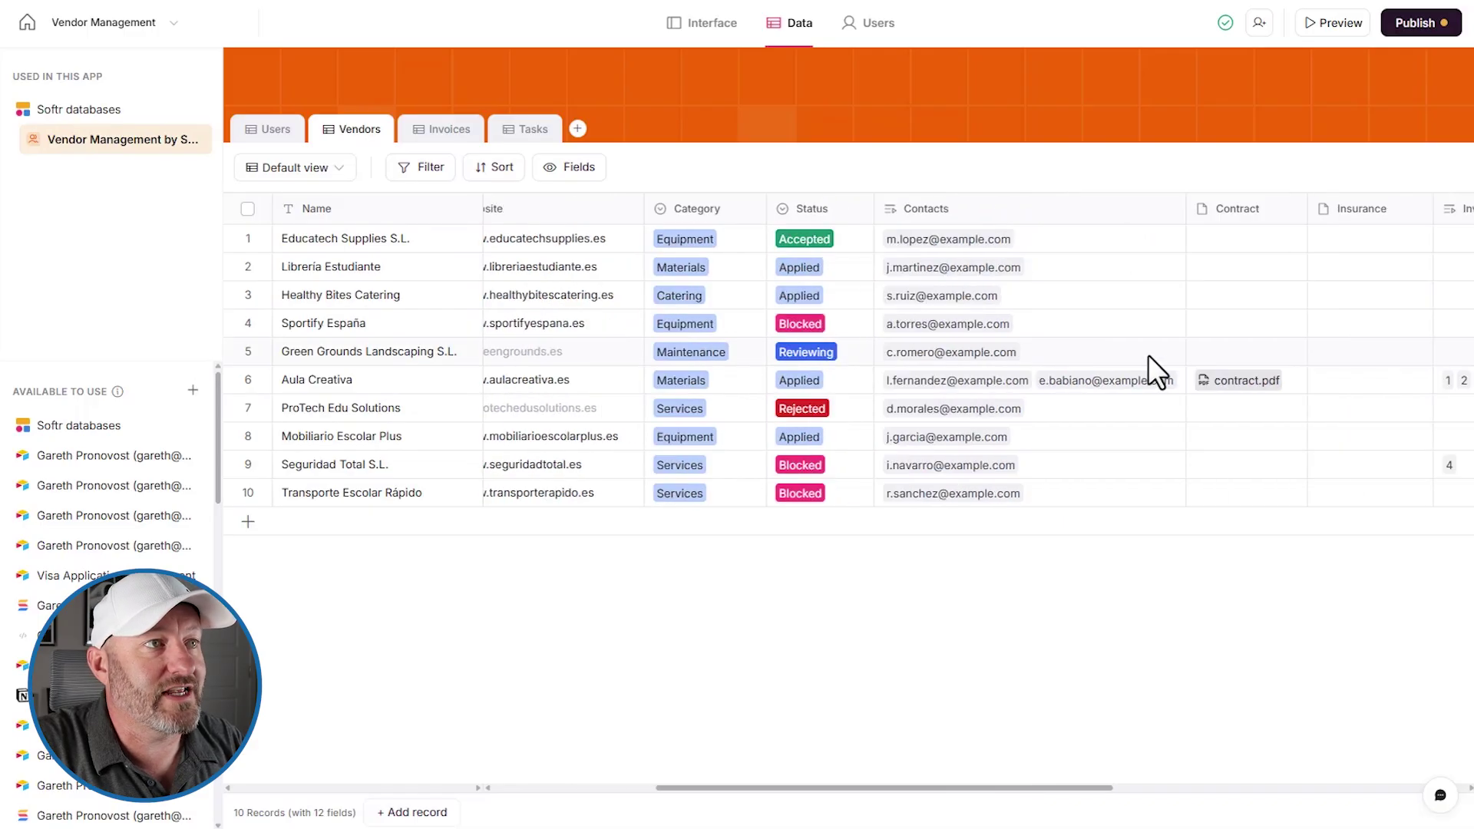
scroll(1149, 355, right, 2)
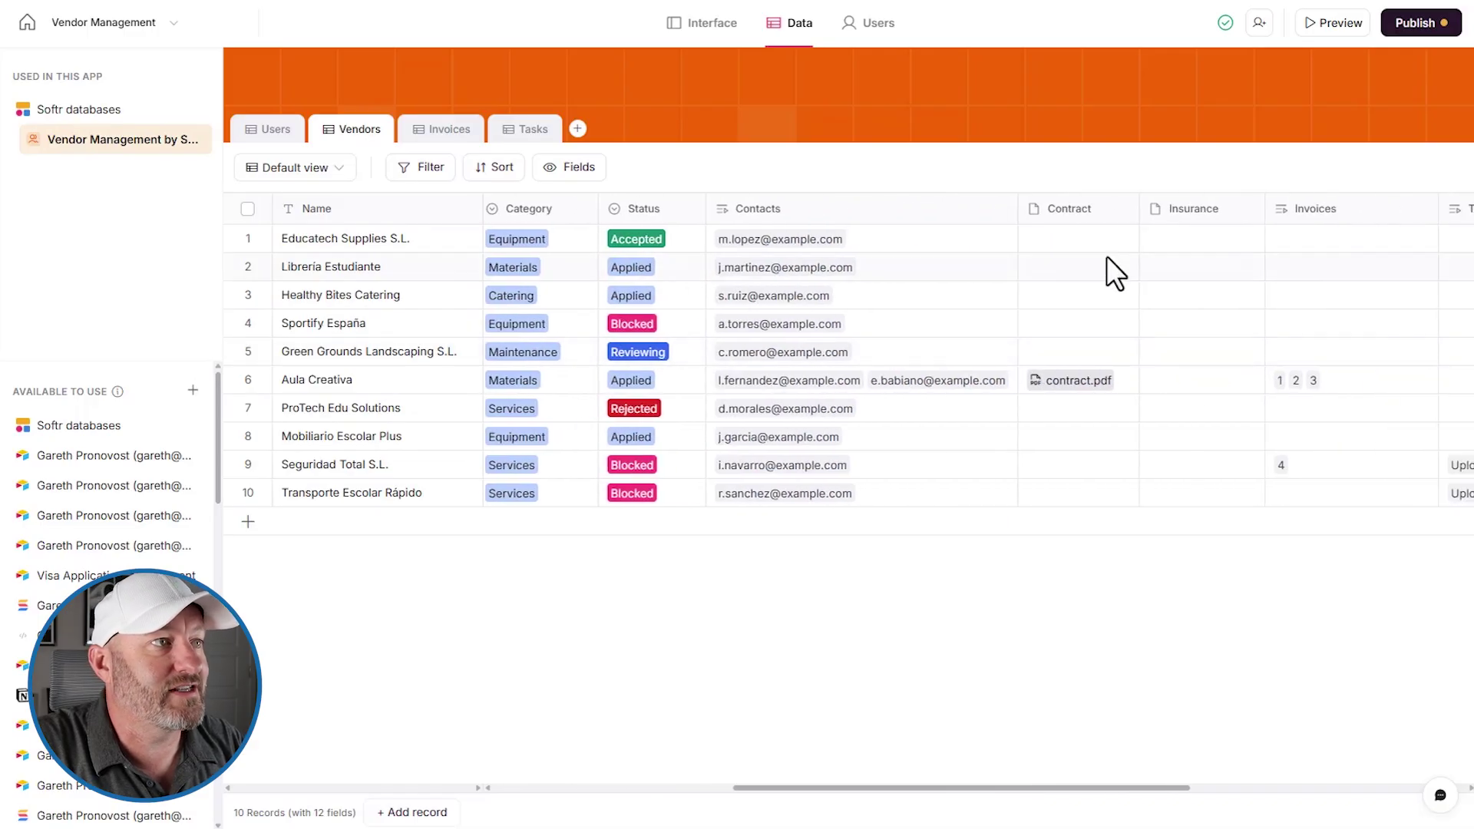
click(1073, 383)
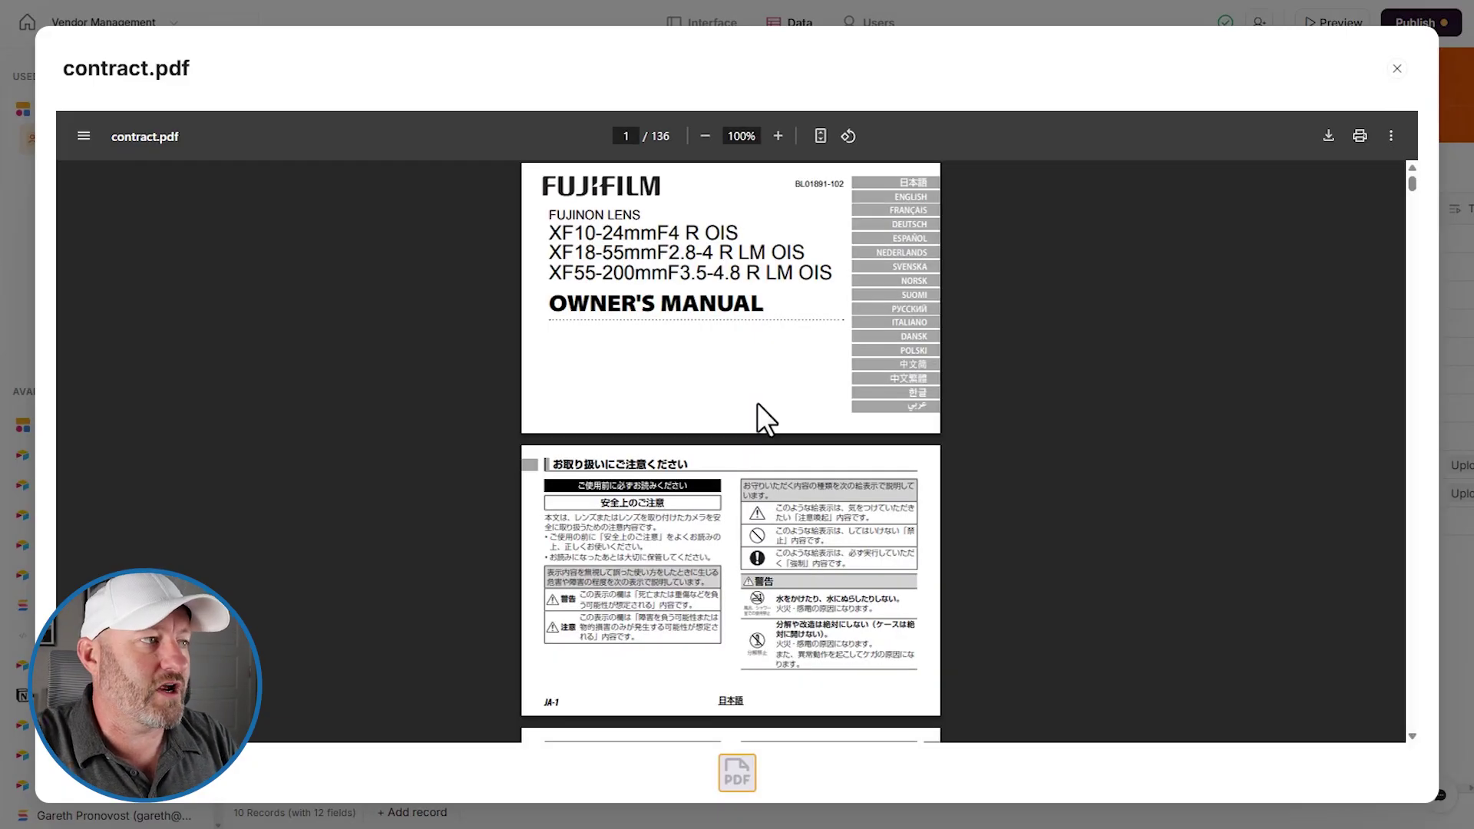
click(1397, 82)
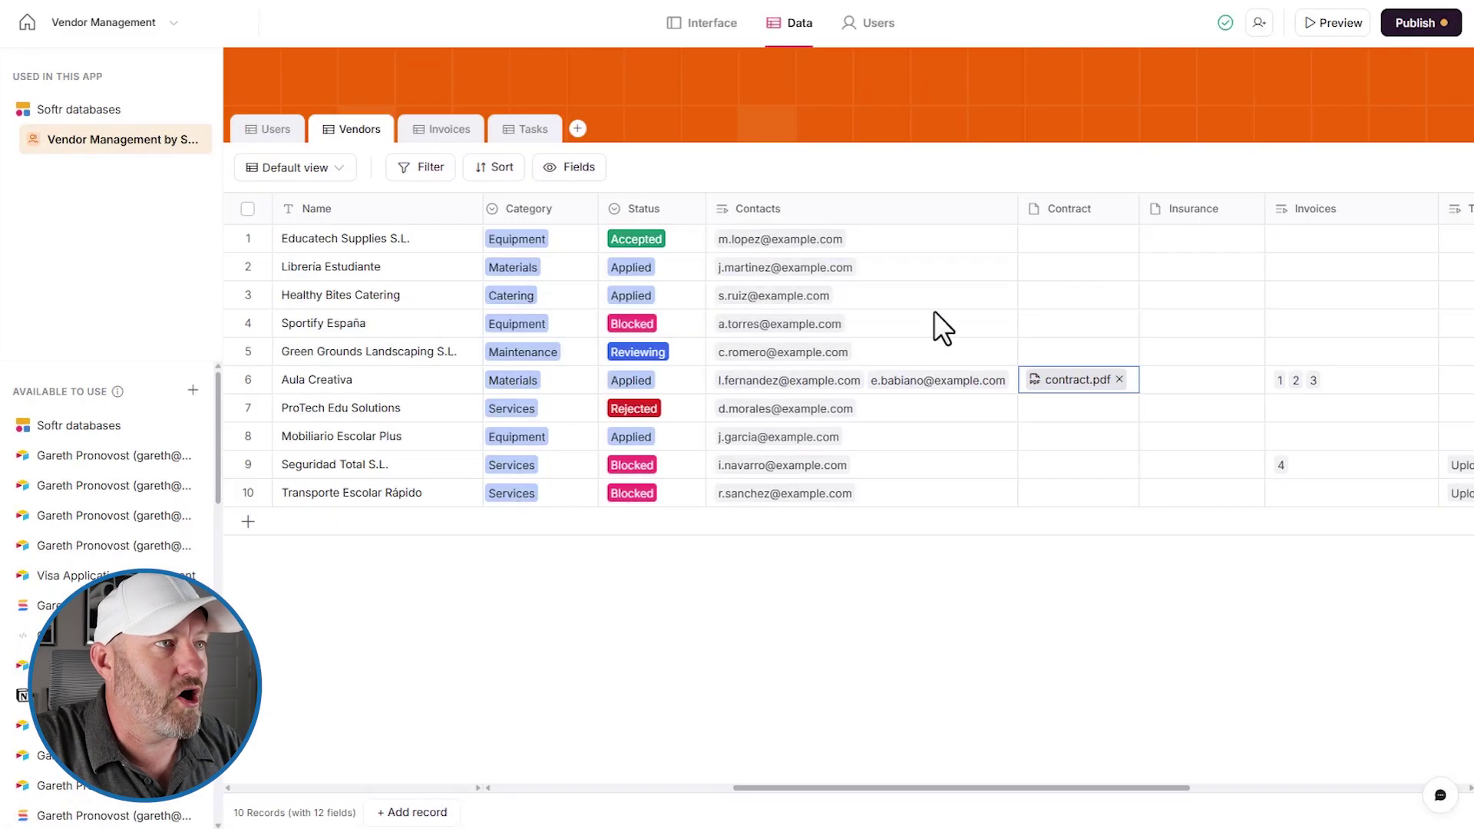
scroll(906, 324, right, 3)
scroll(903, 335, left, 2)
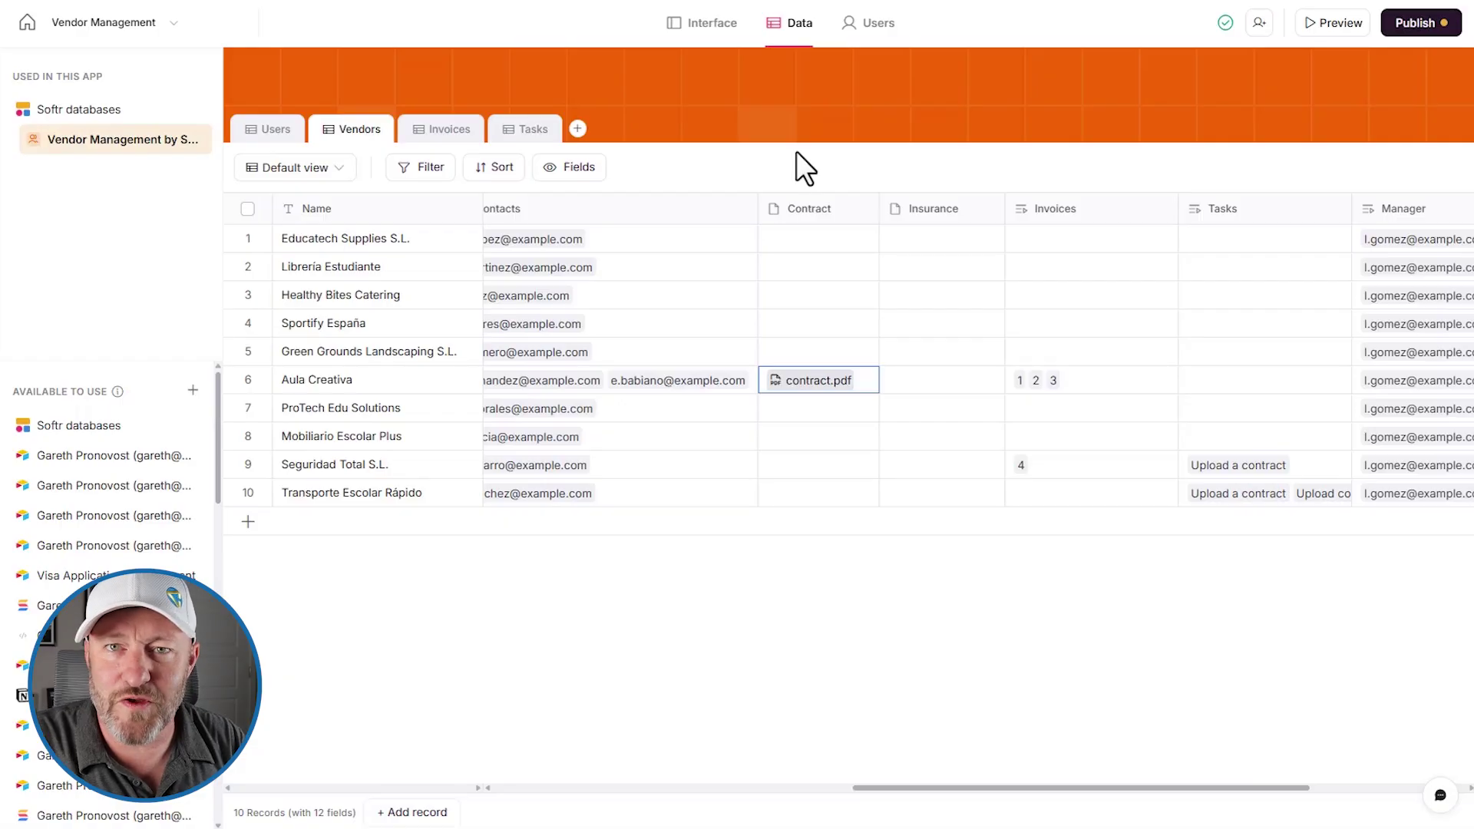
click(1420, 23)
- Publish the app live, postpone the invitations, and go to the app's users
click(1319, 278)
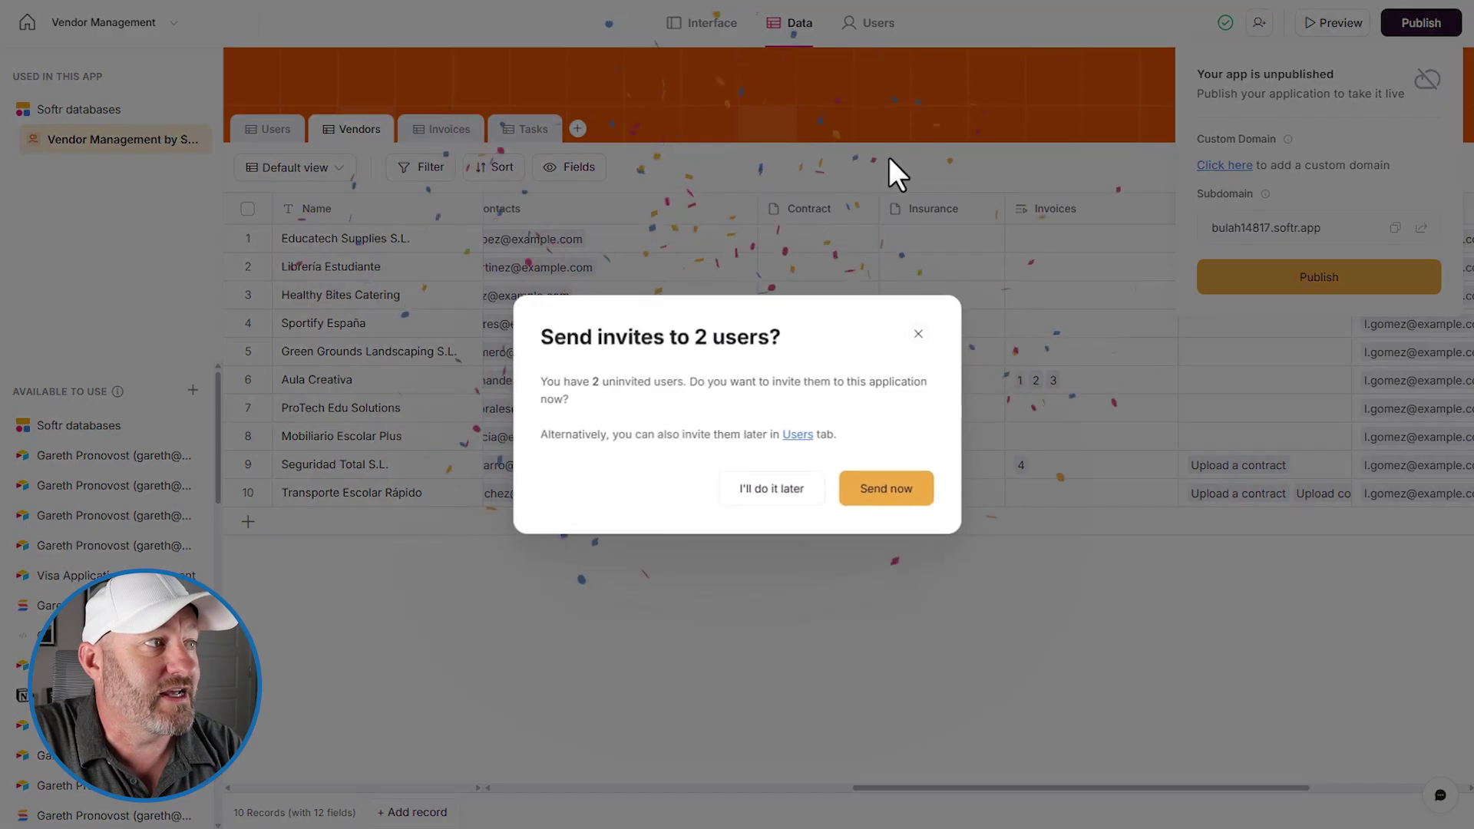
click(772, 488)
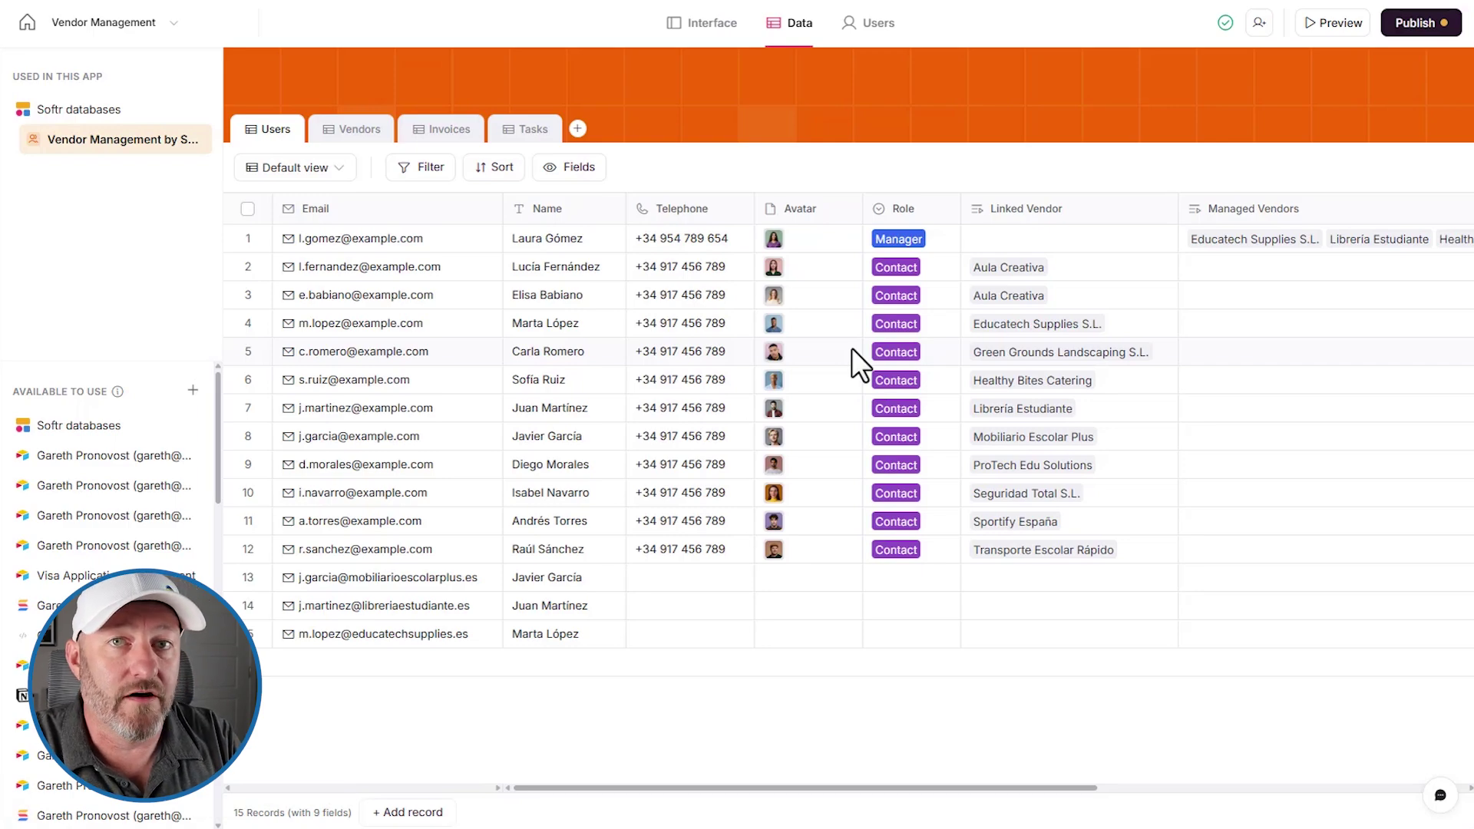
click(865, 29)
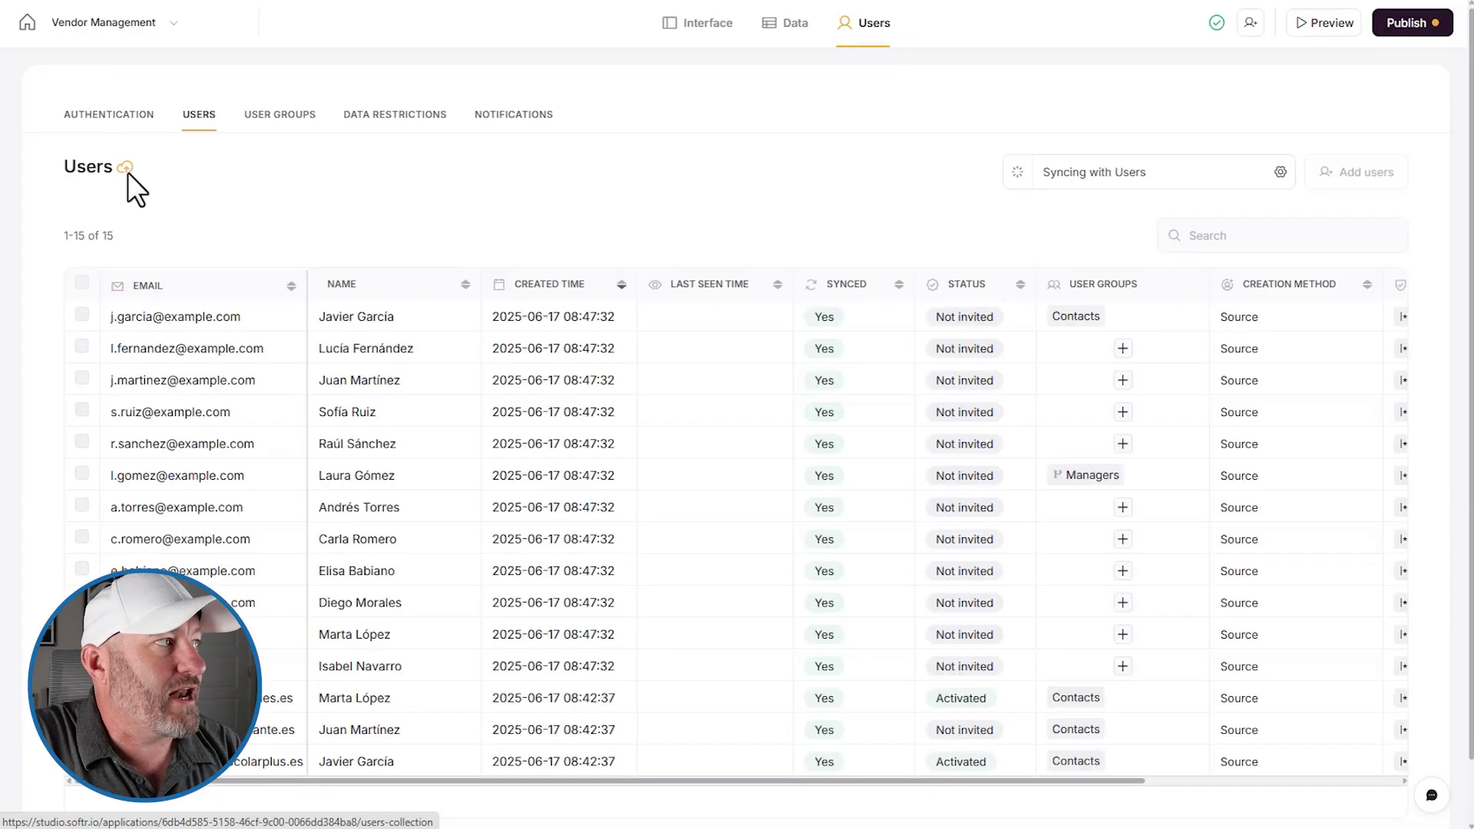
- Copy the manager user's magic link from the app's Users list
click(109, 114)
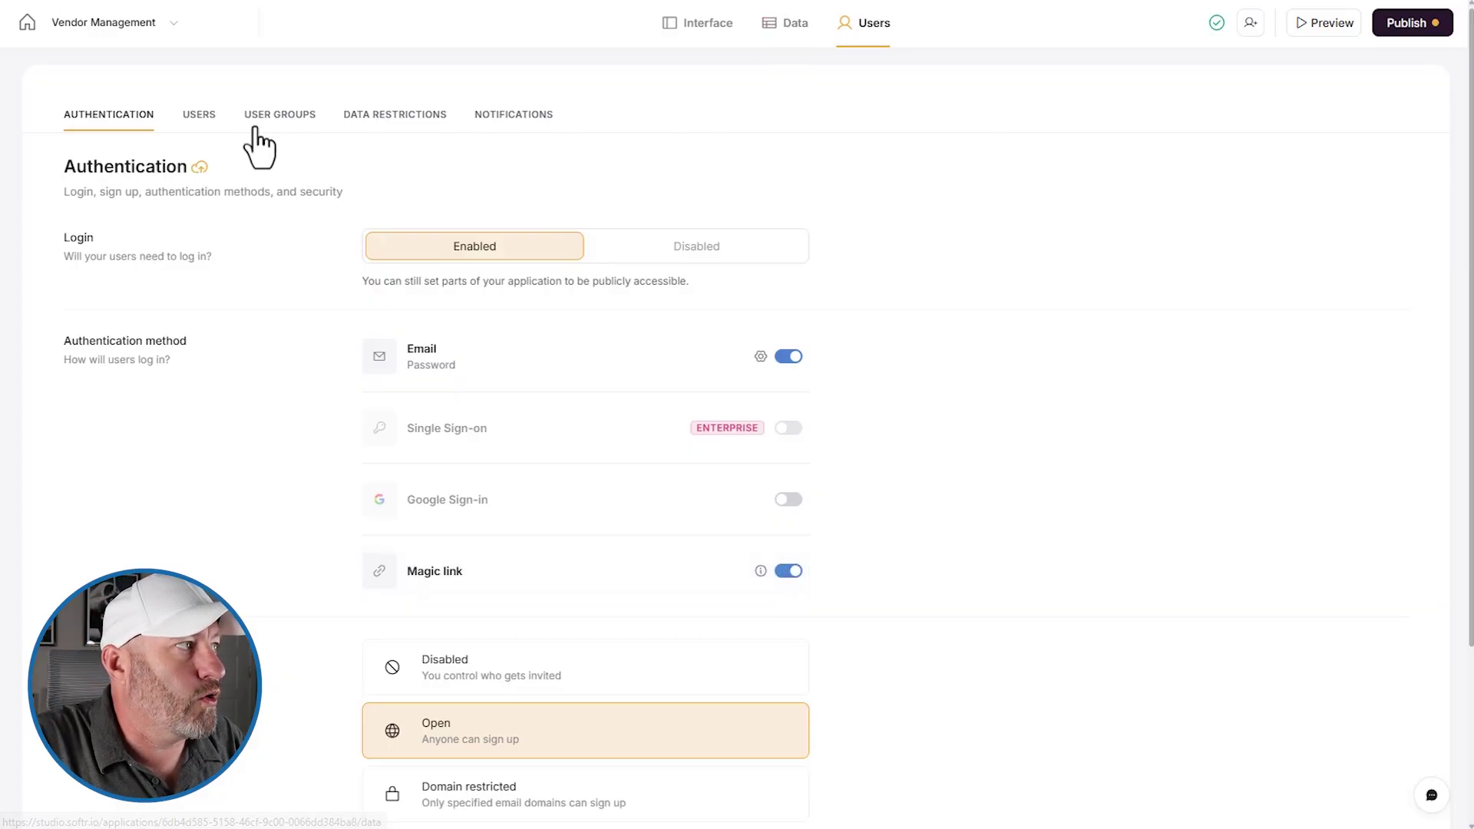
click(198, 114)
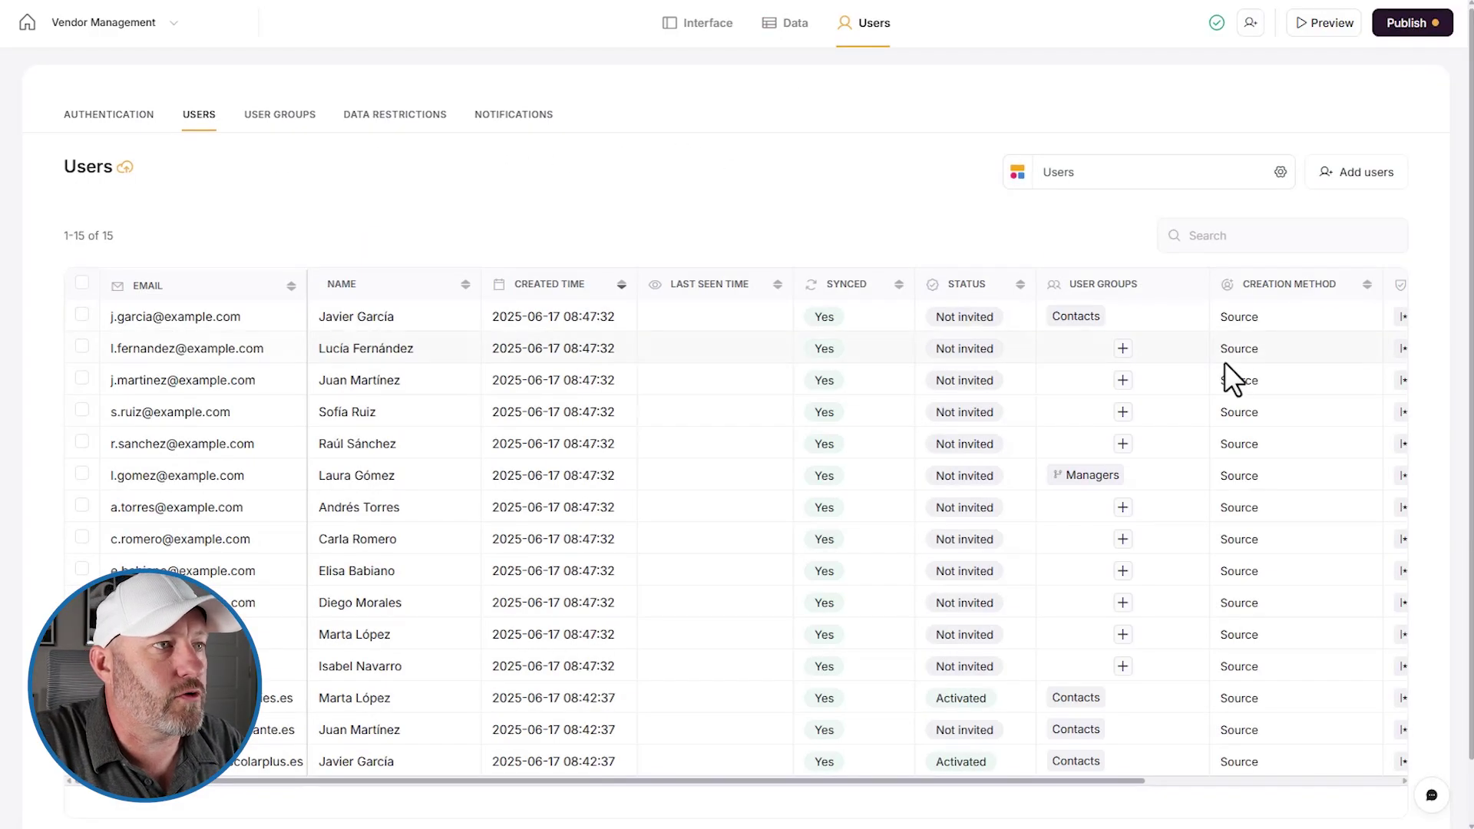
scroll(1225, 362, right, 5)
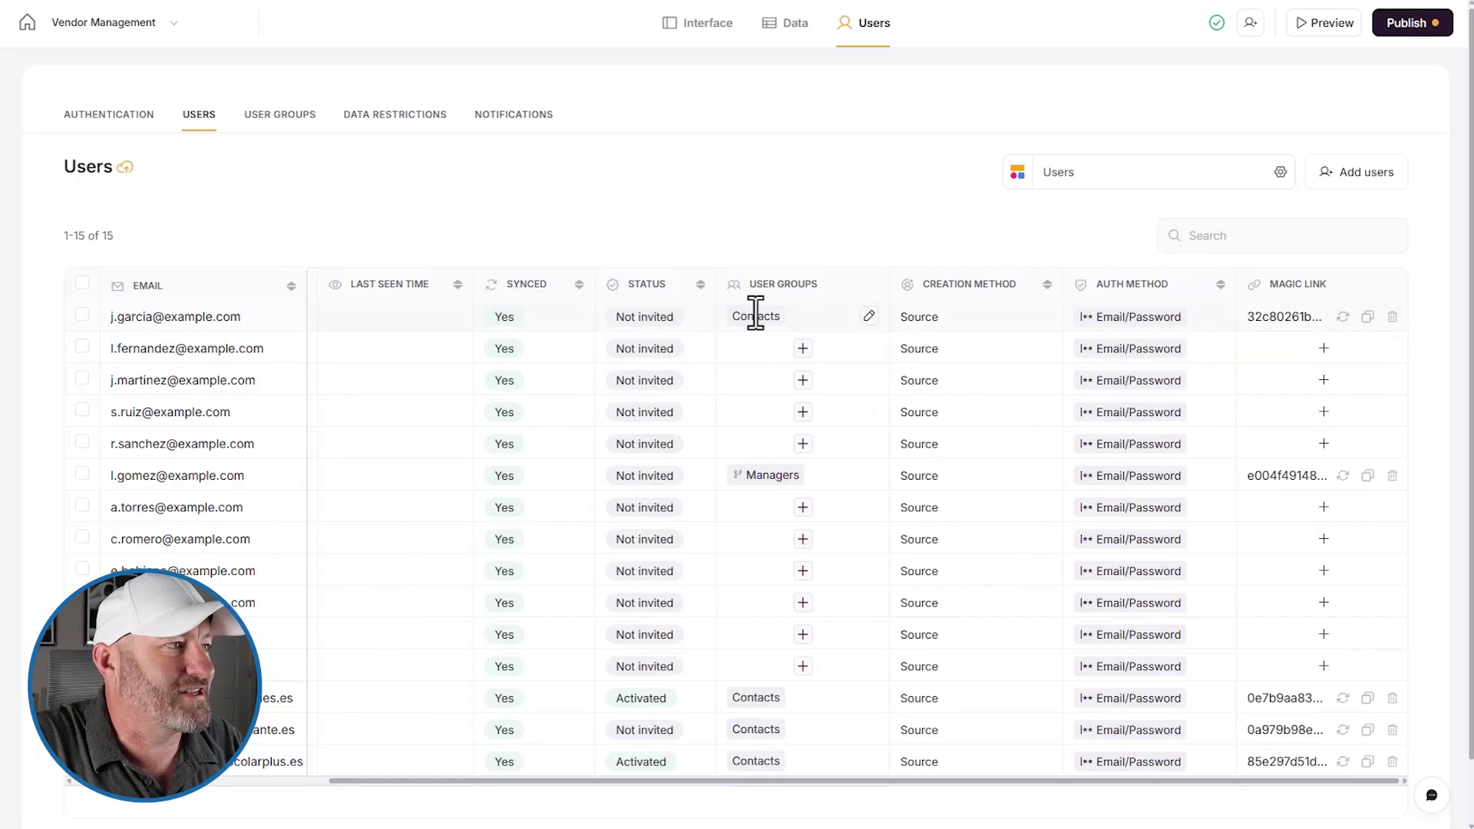
mouse_move(1302, 474)
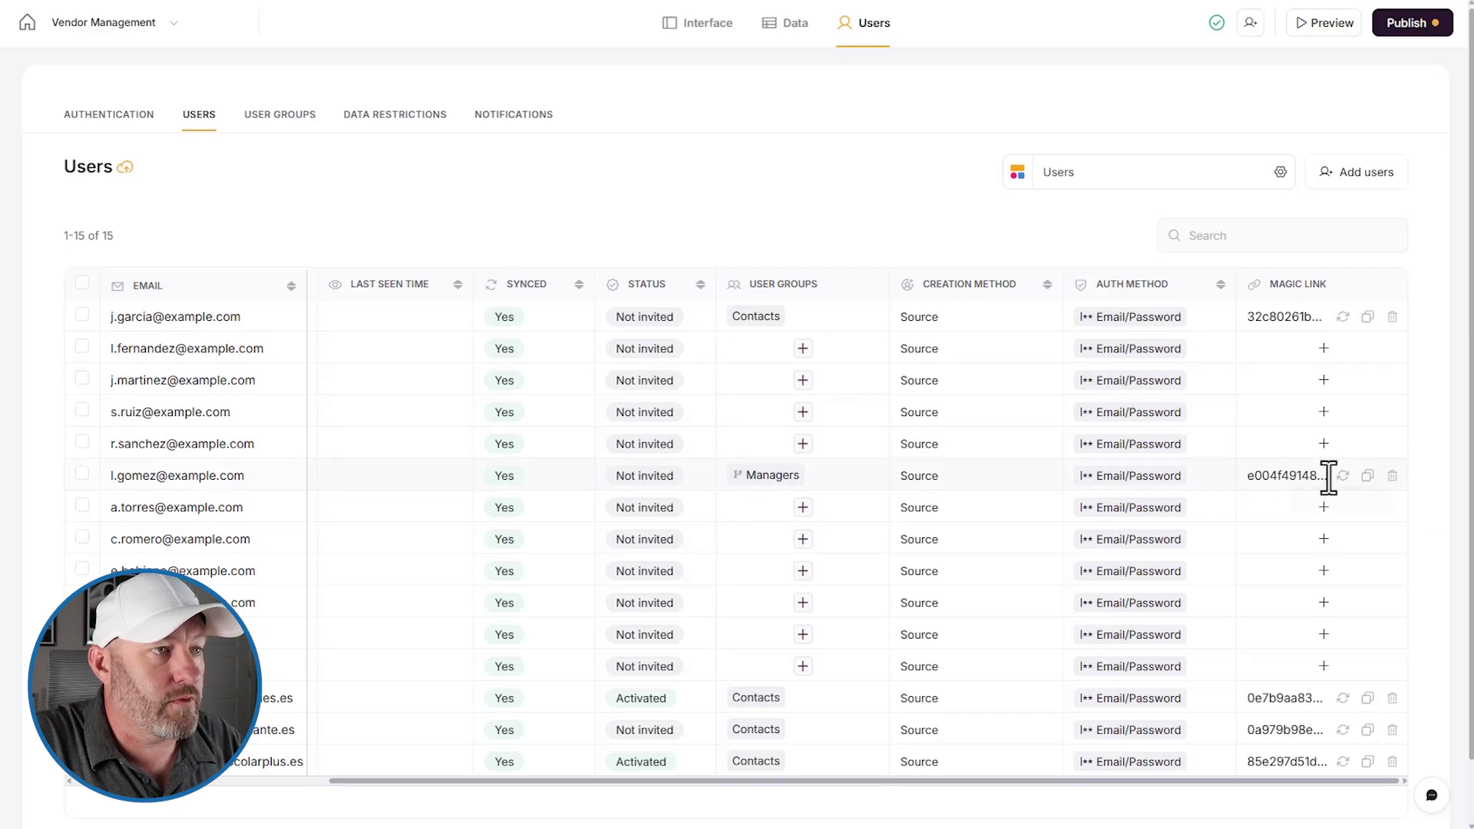
click(1368, 476)
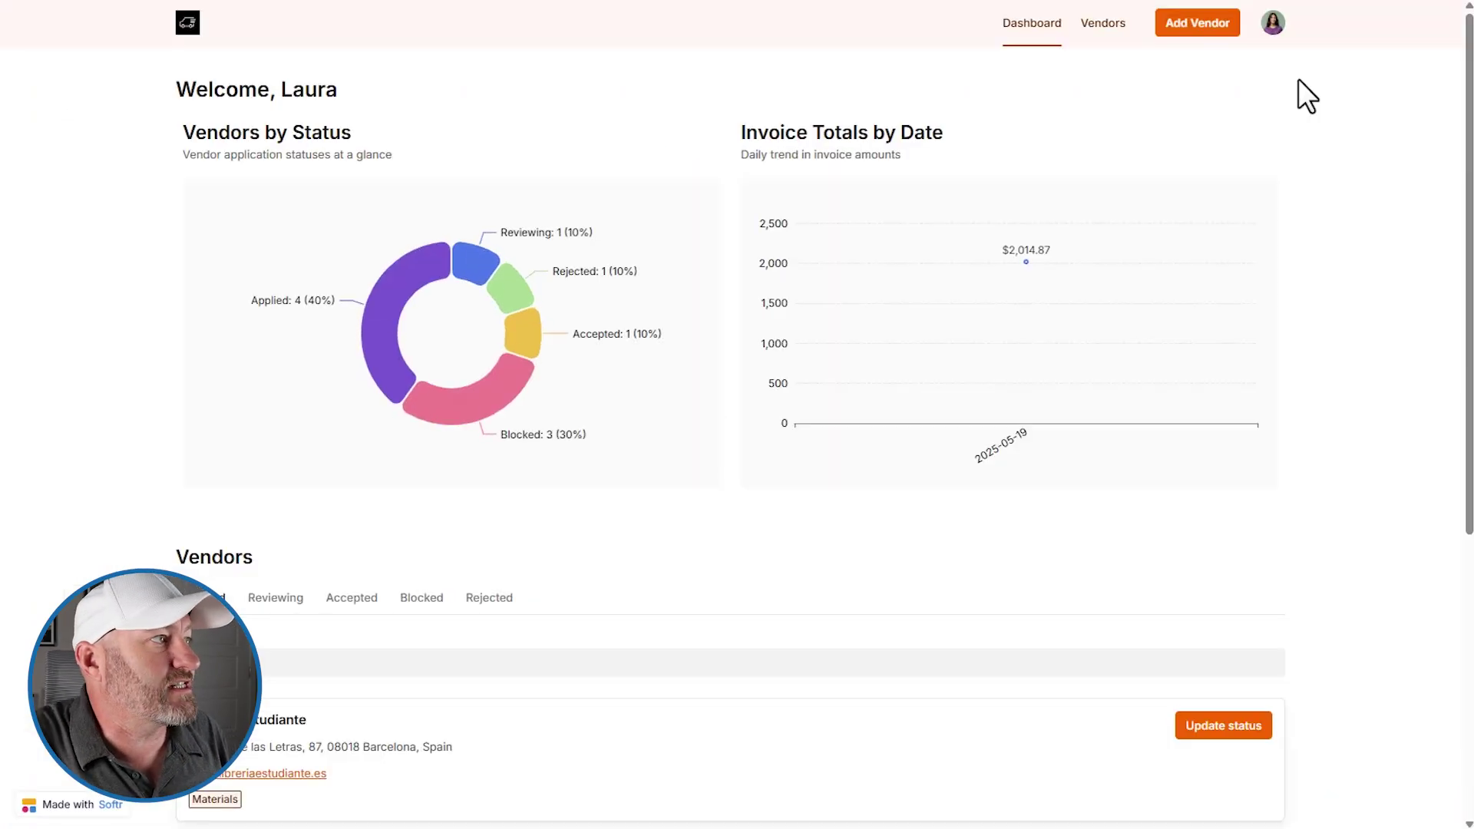
click(1274, 24)
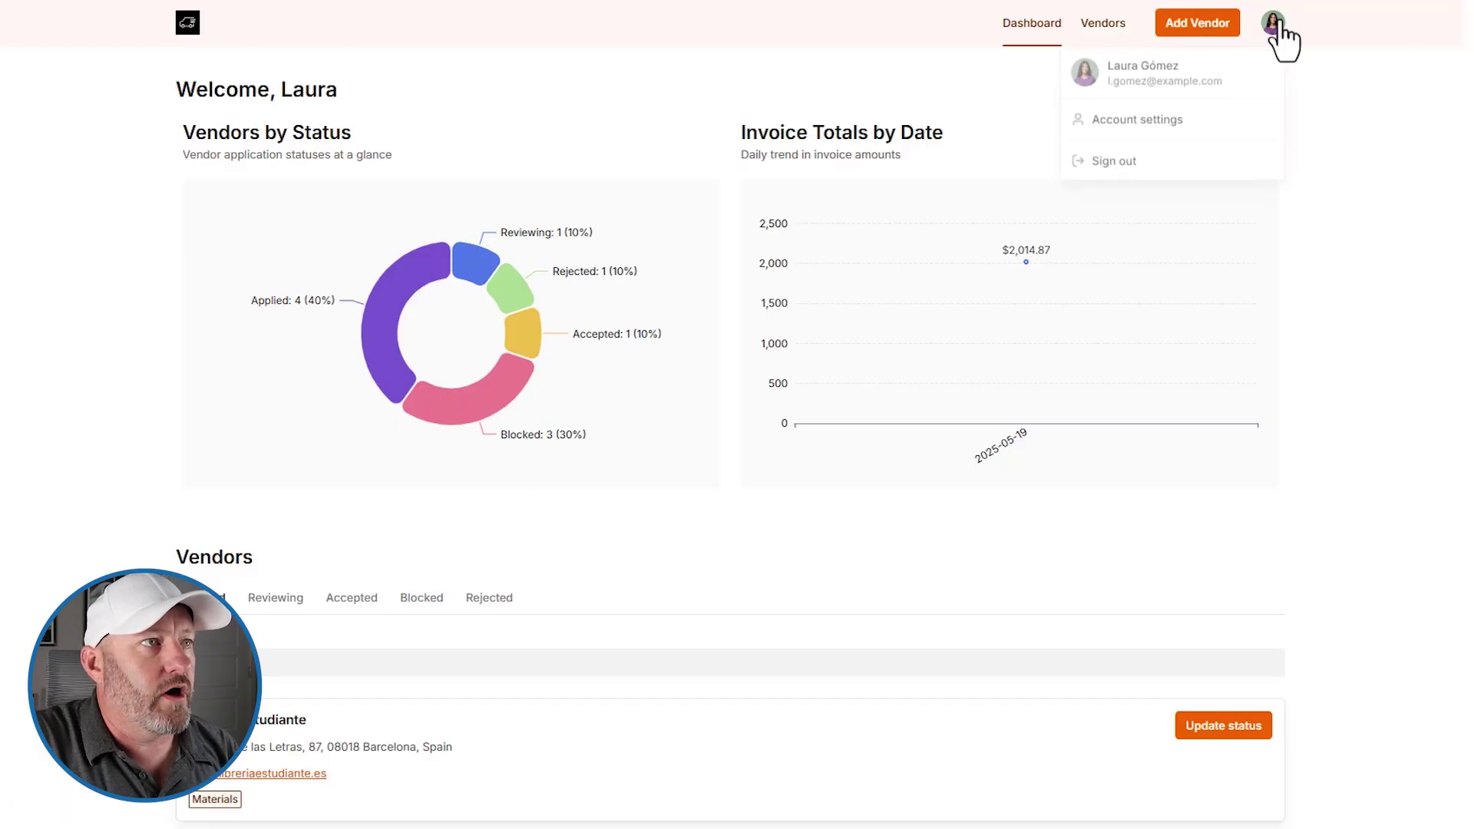
click(1137, 123)
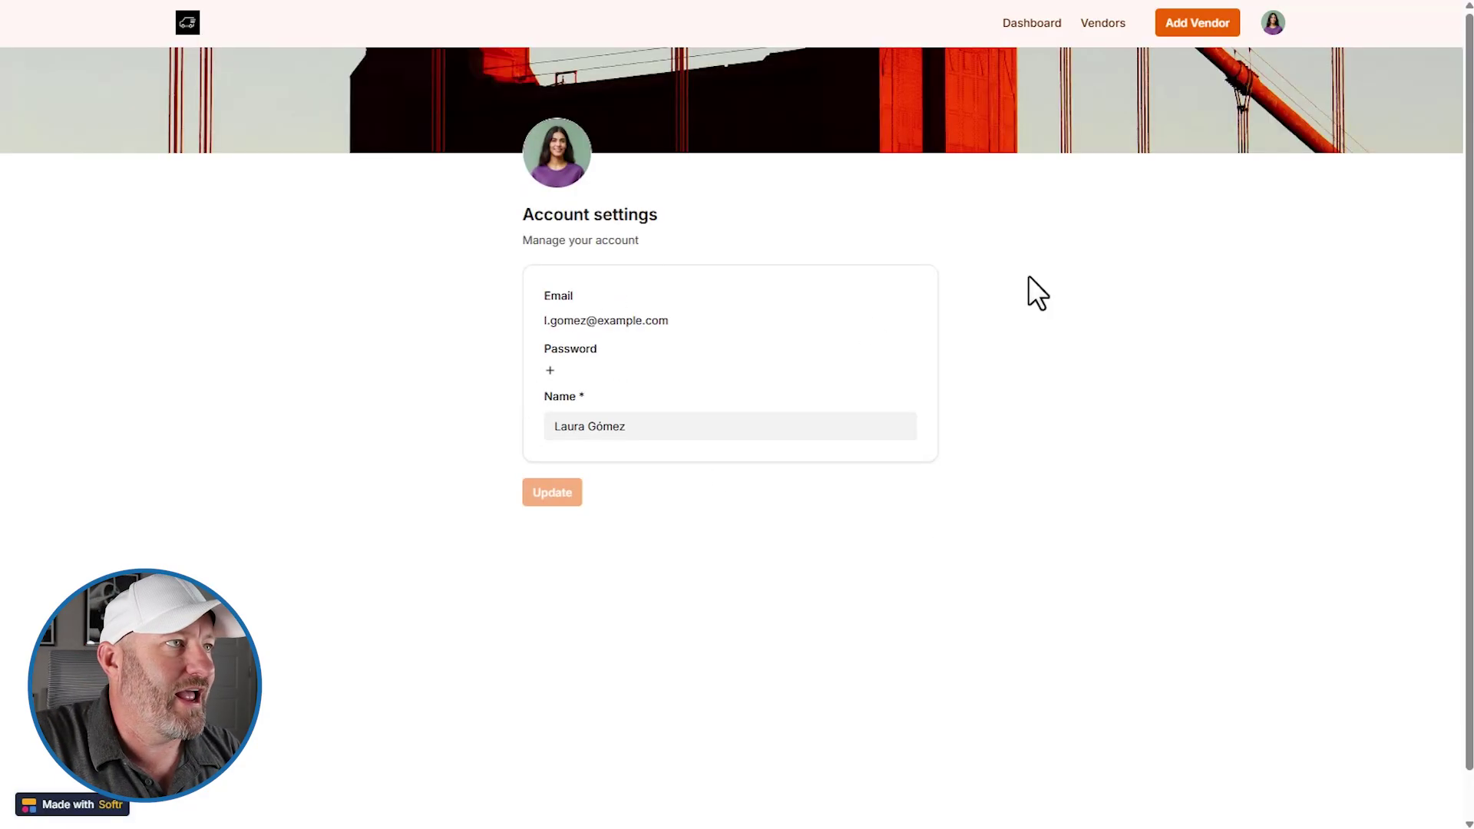
click(1032, 24)
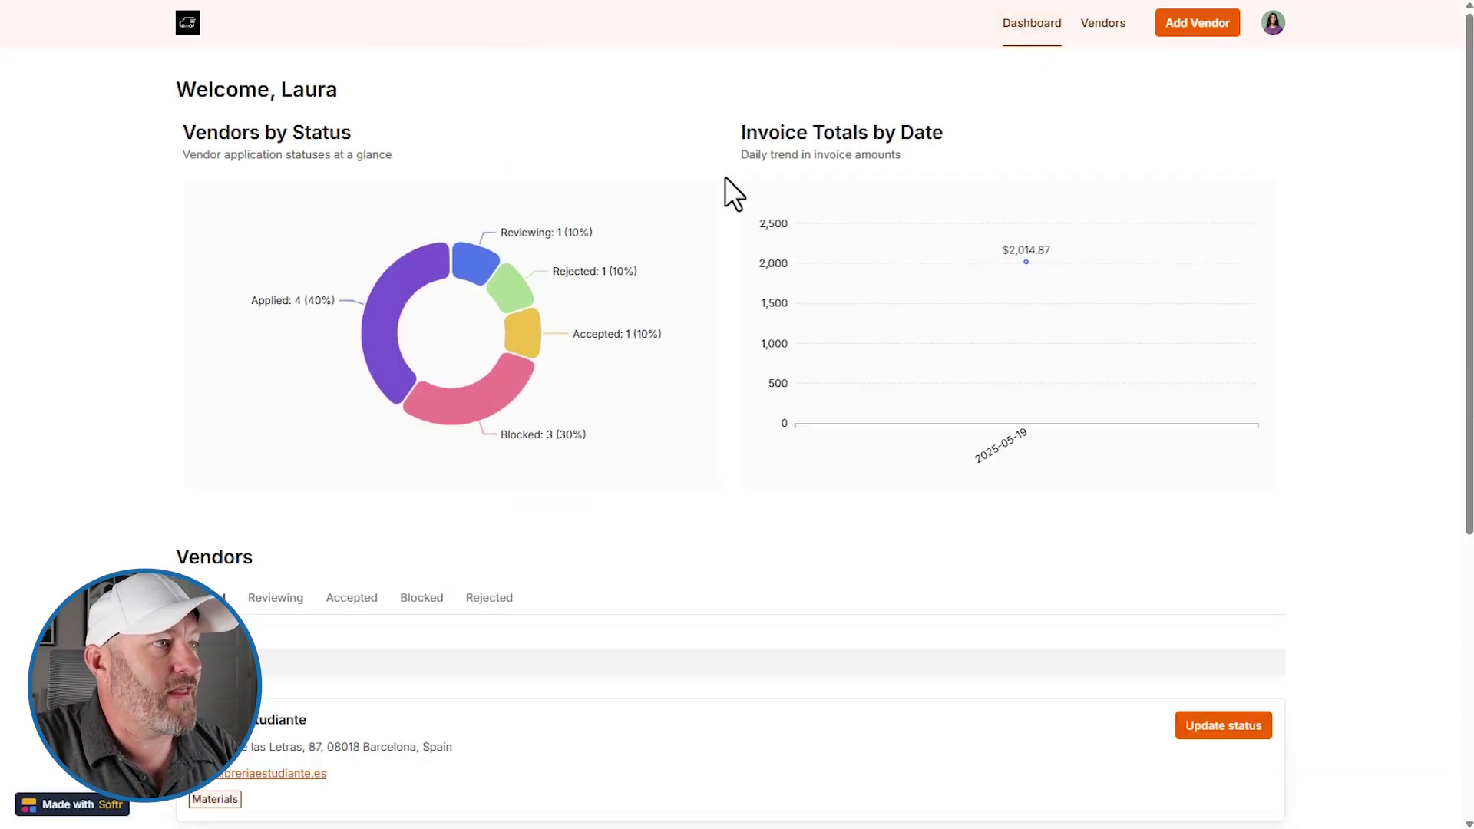
scroll(620, 391, down, 3)
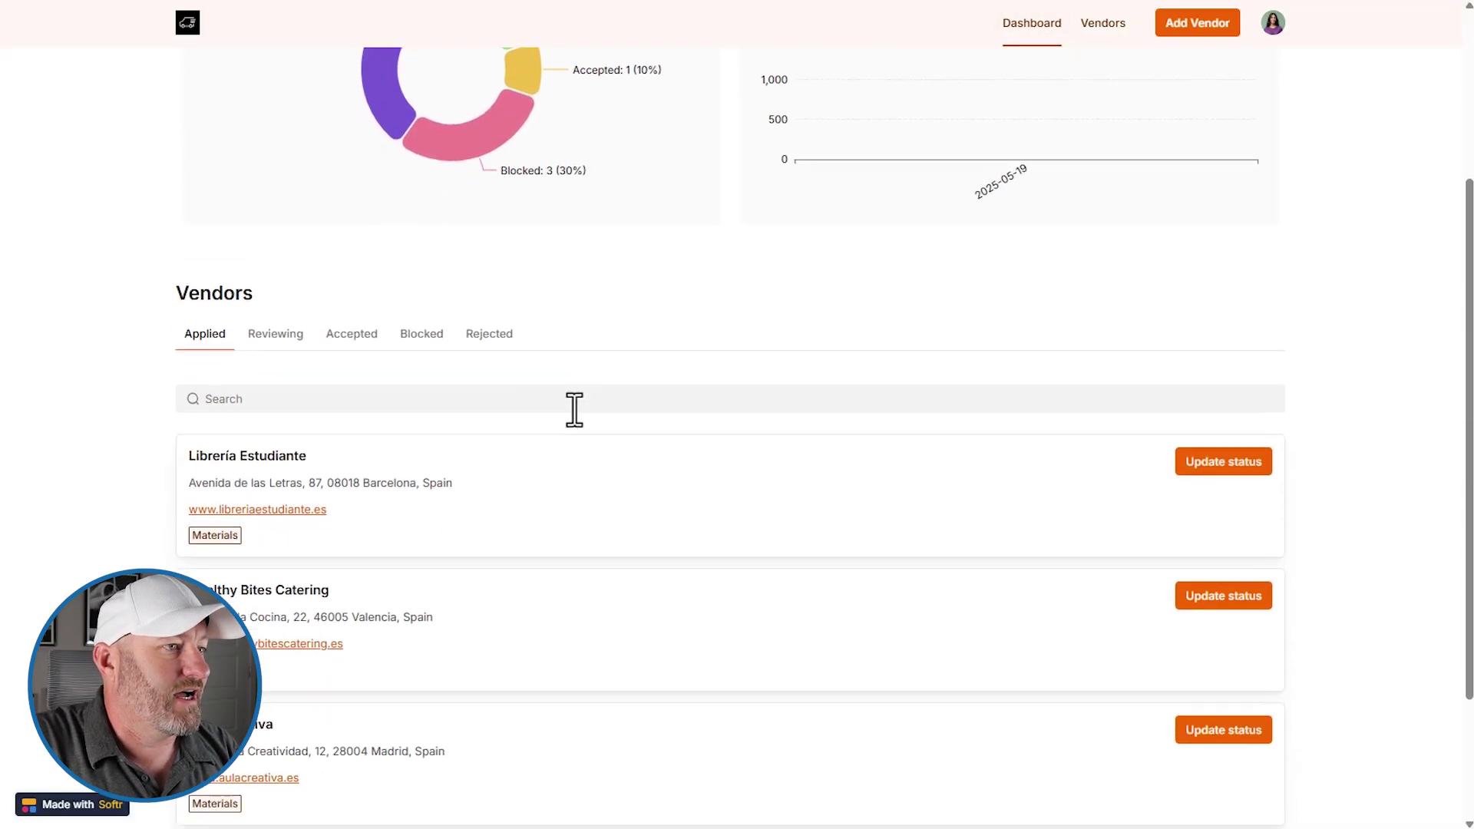
scroll(656, 430, up, 2)
scroll(657, 430, up, 1)
- Set Librería Estudiante's status to Rejected and save the update
click(1219, 638)
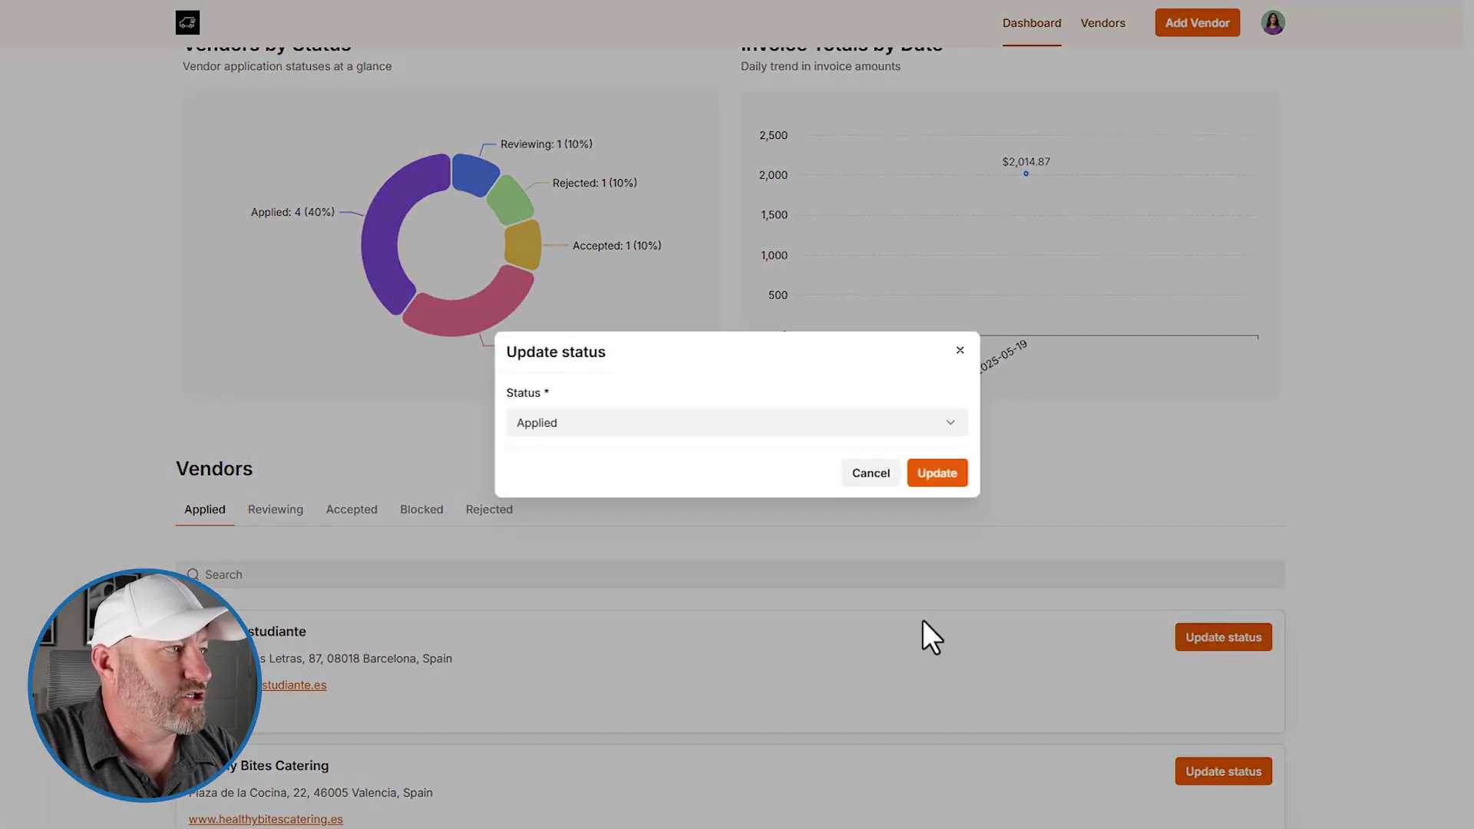
click(838, 423)
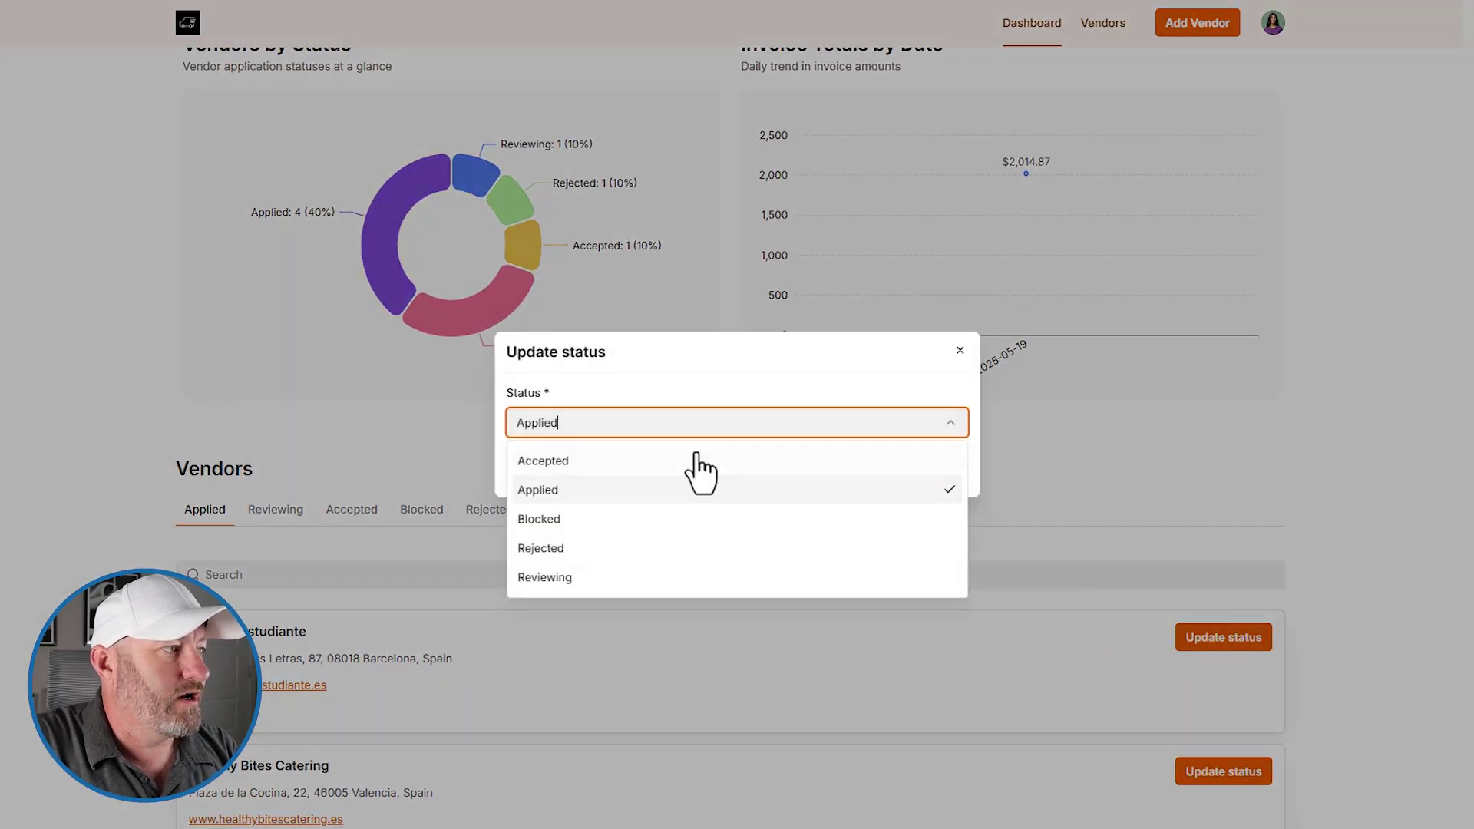
click(635, 547)
click(937, 473)
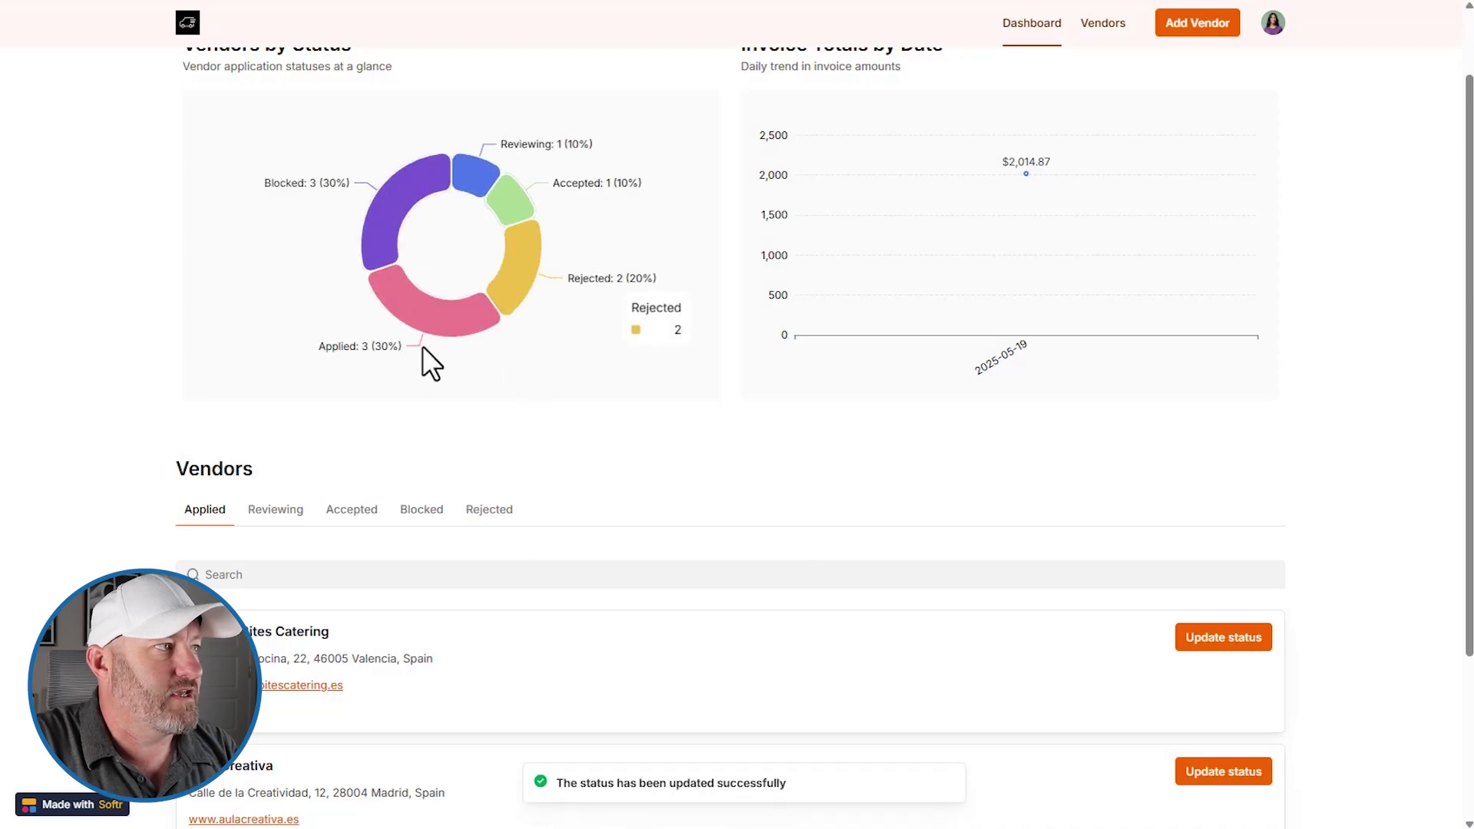
scroll(589, 282, up, 2)
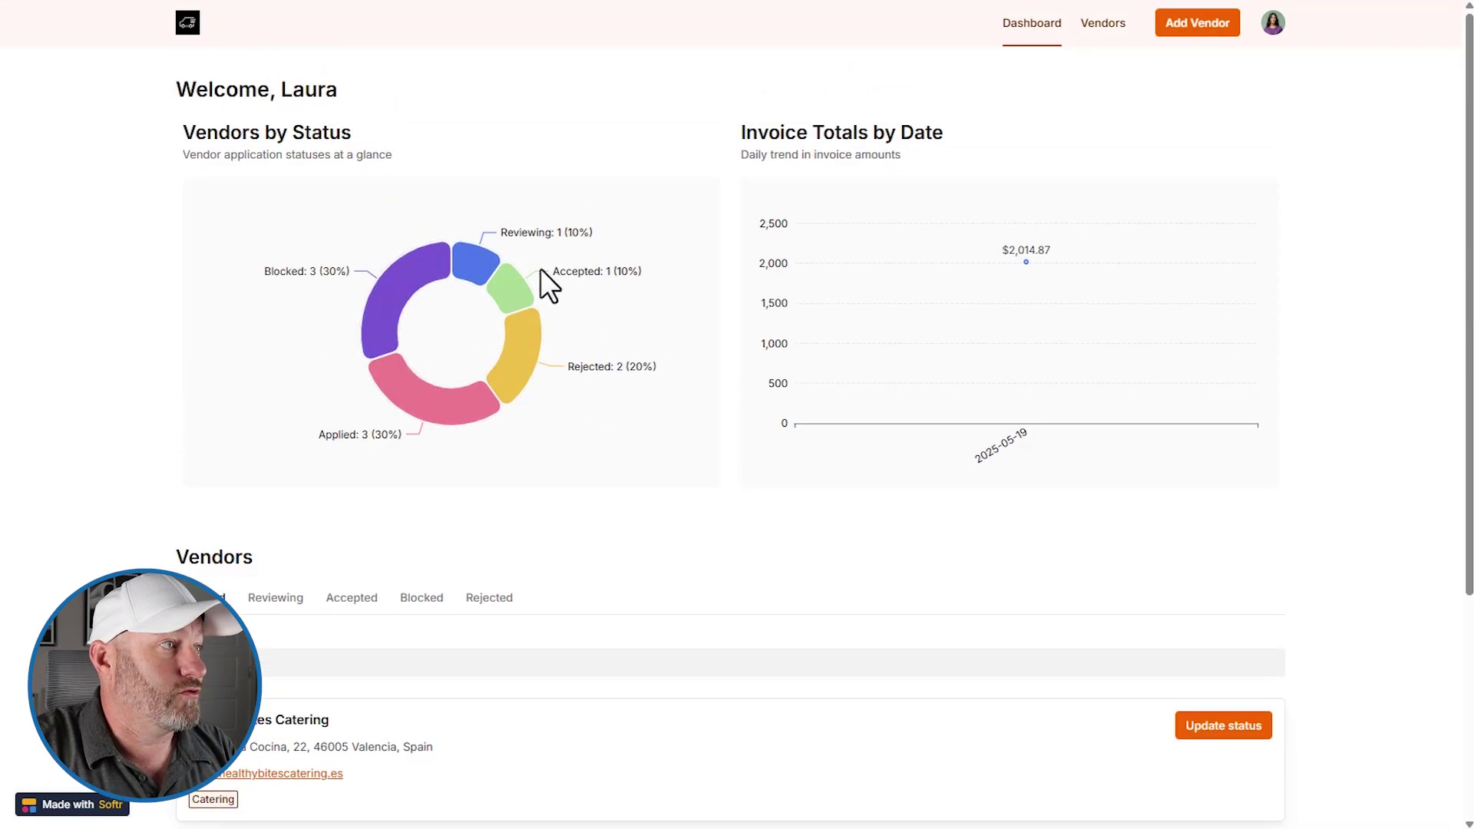
scroll(557, 305, down, 1)
scroll(680, 519, down, 3)
scroll(714, 529, up, 4)
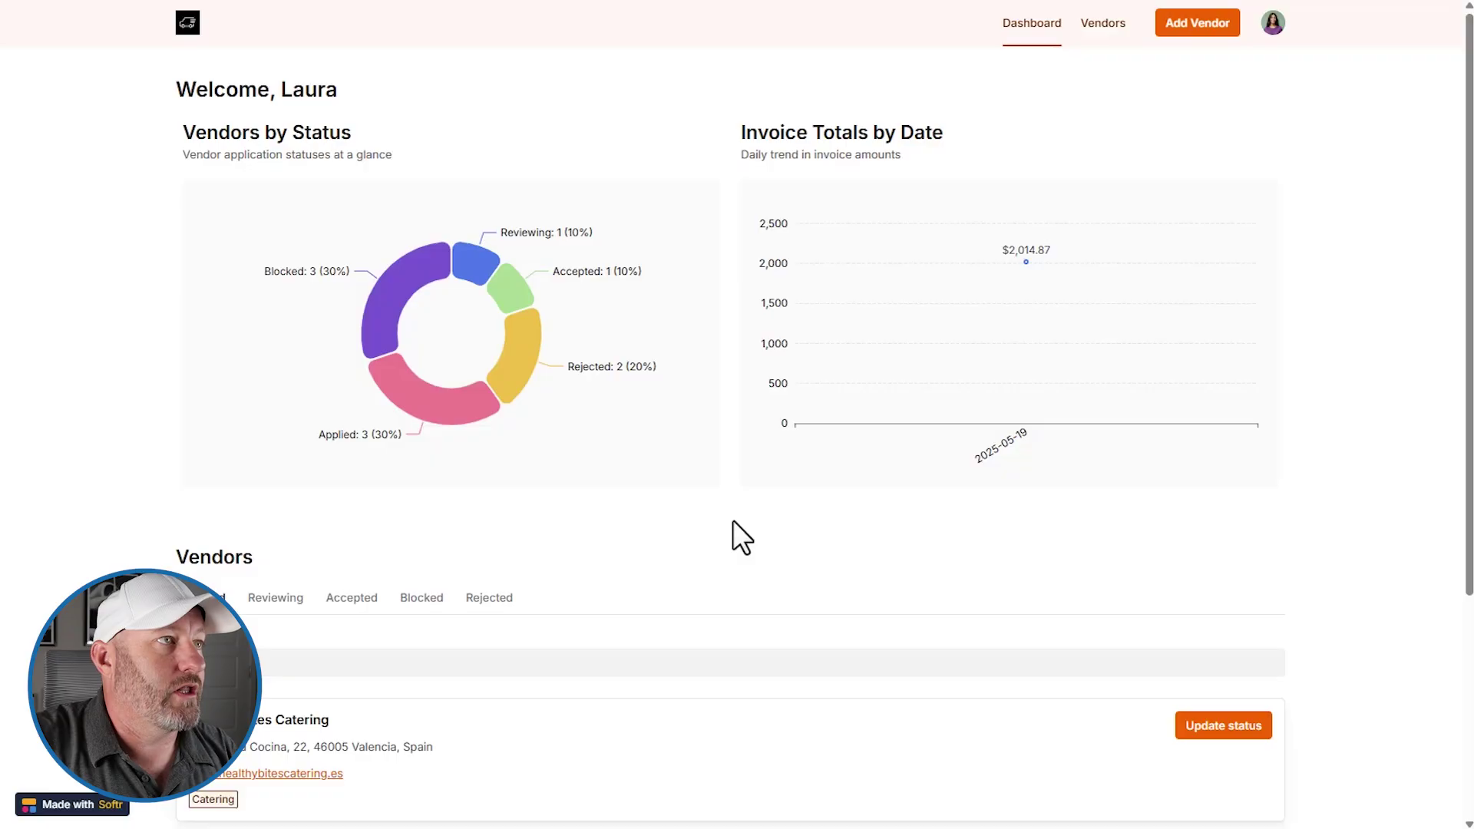
- View the live app's Vendors list, then return to Softr Studio's data tables
click(1103, 23)
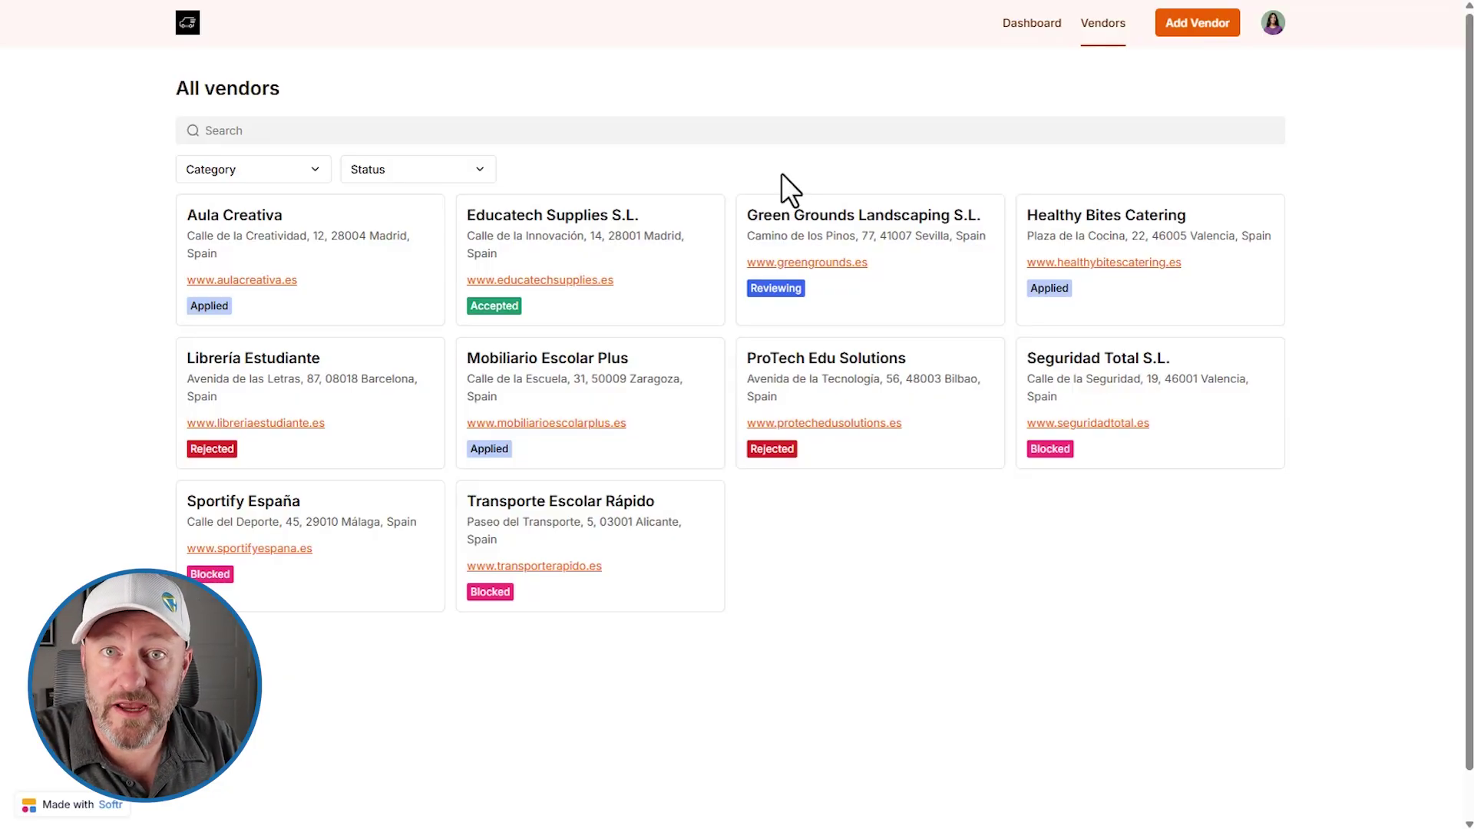
key(ctrl+Tab)
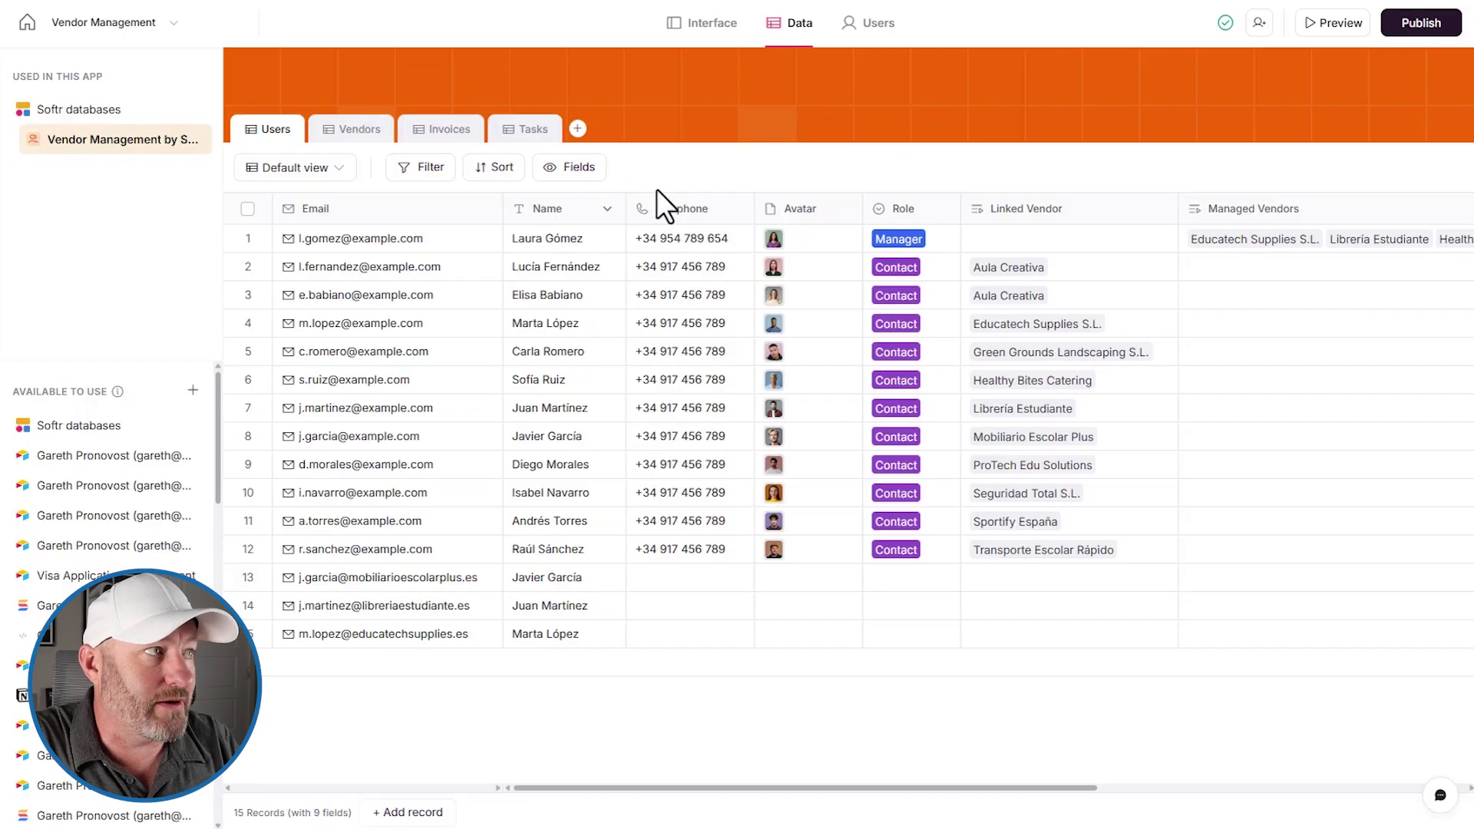
- Choose Import from CSV from the add-table (+) menu
click(578, 129)
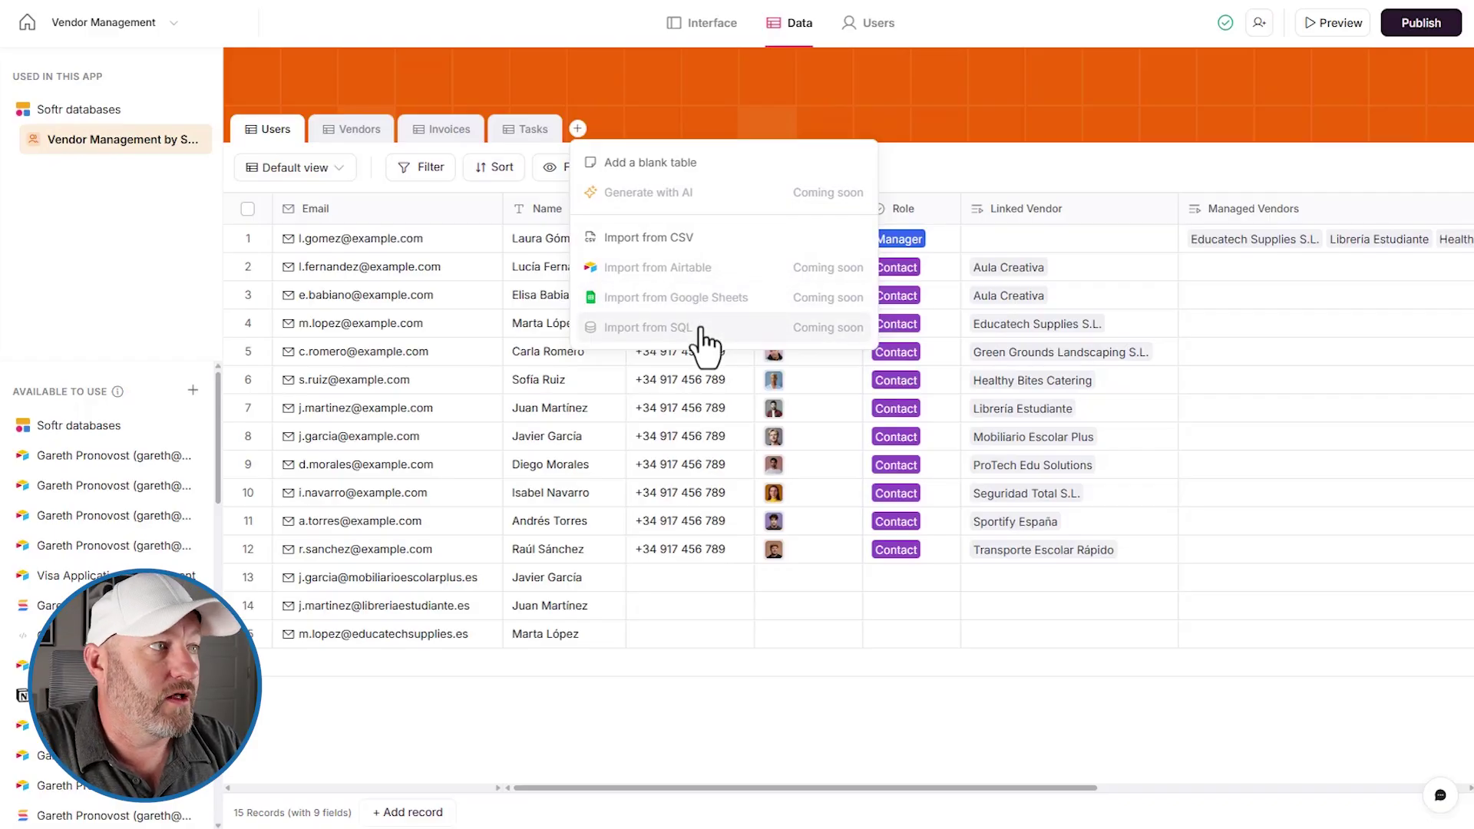
click(695, 245)
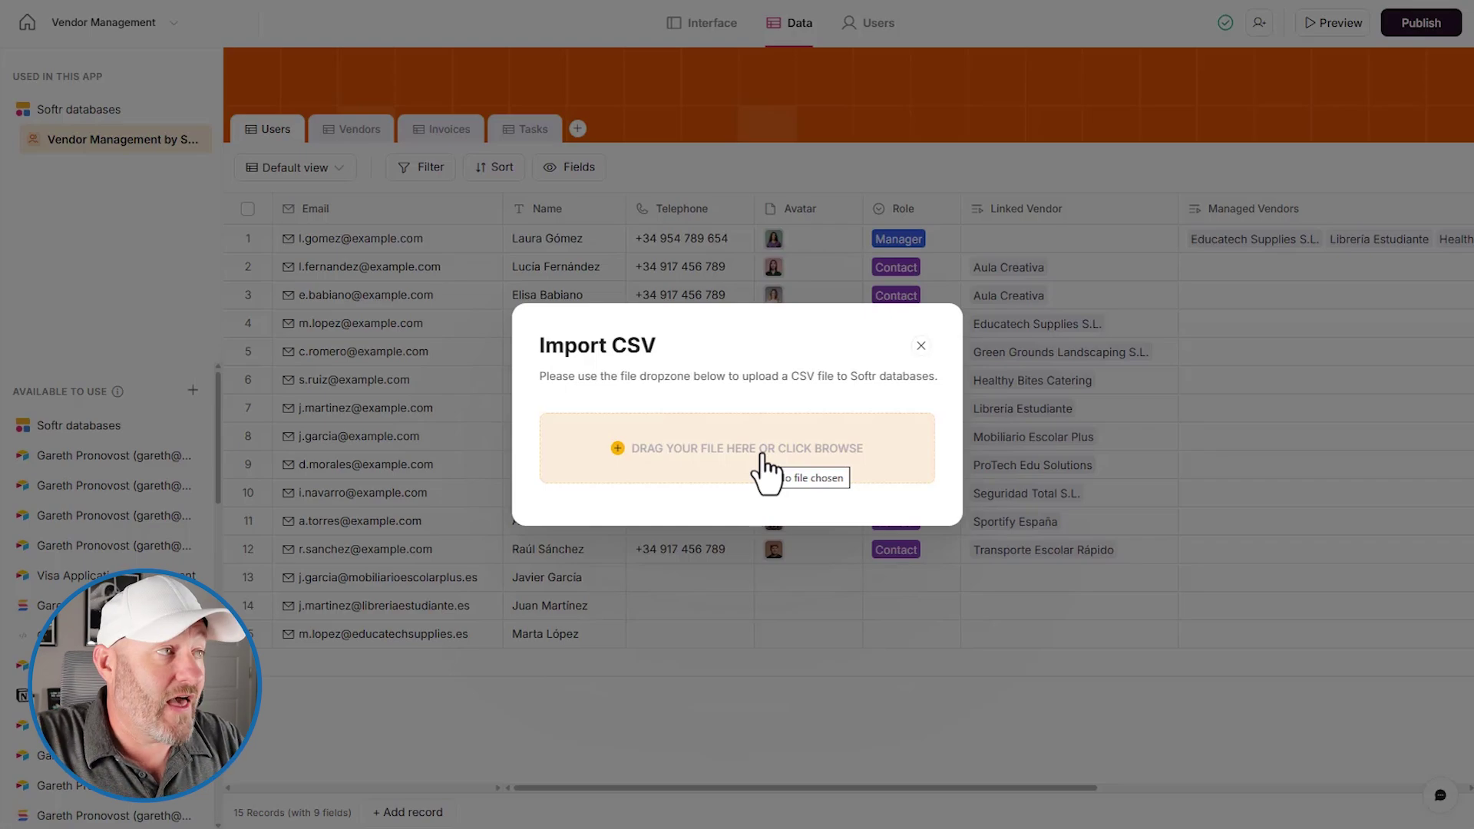
- Dismiss the Import CSV dialog without a file, then reopen Import from CSV
click(923, 349)
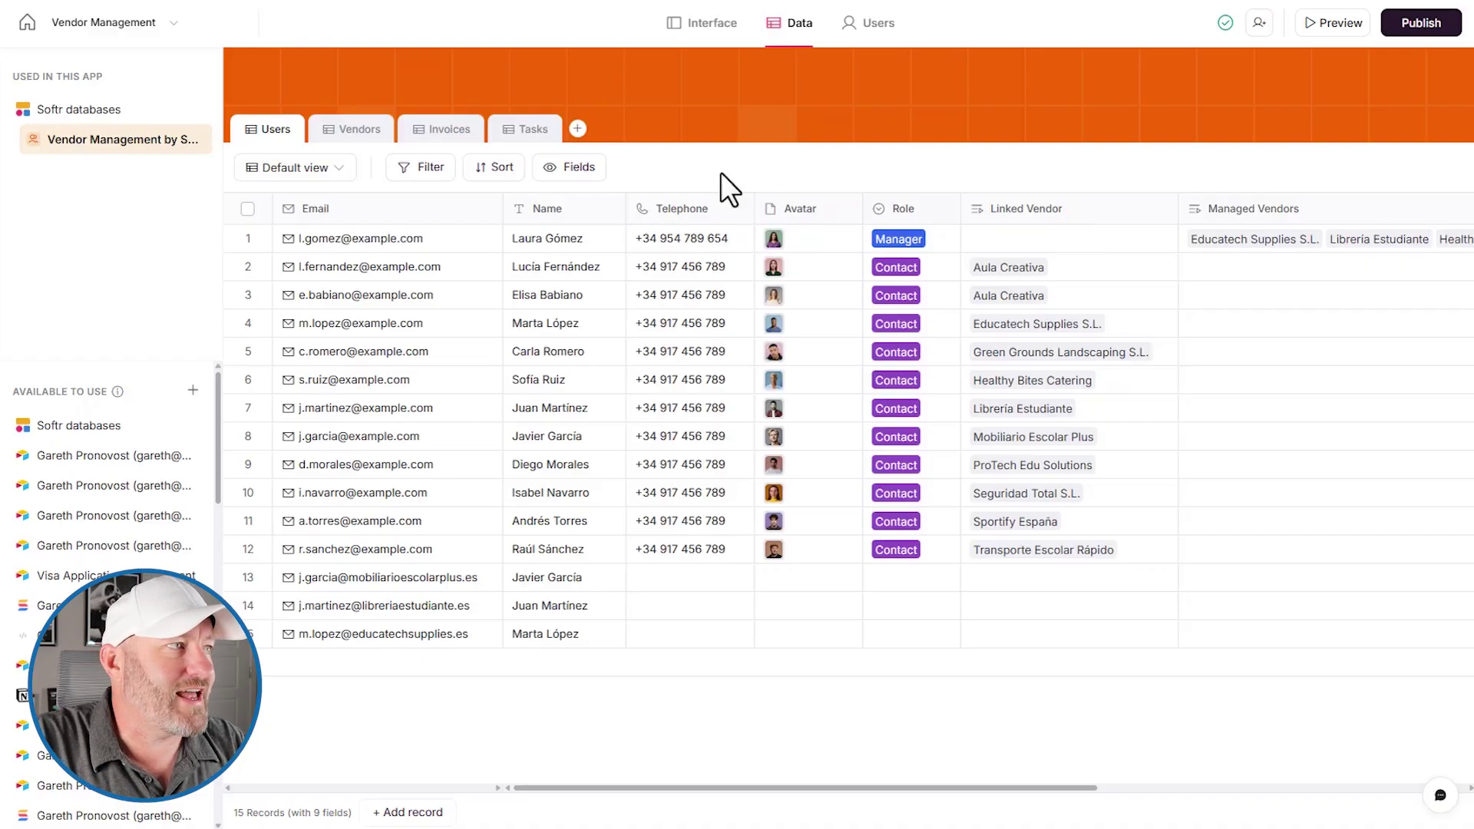
click(577, 127)
click(663, 244)
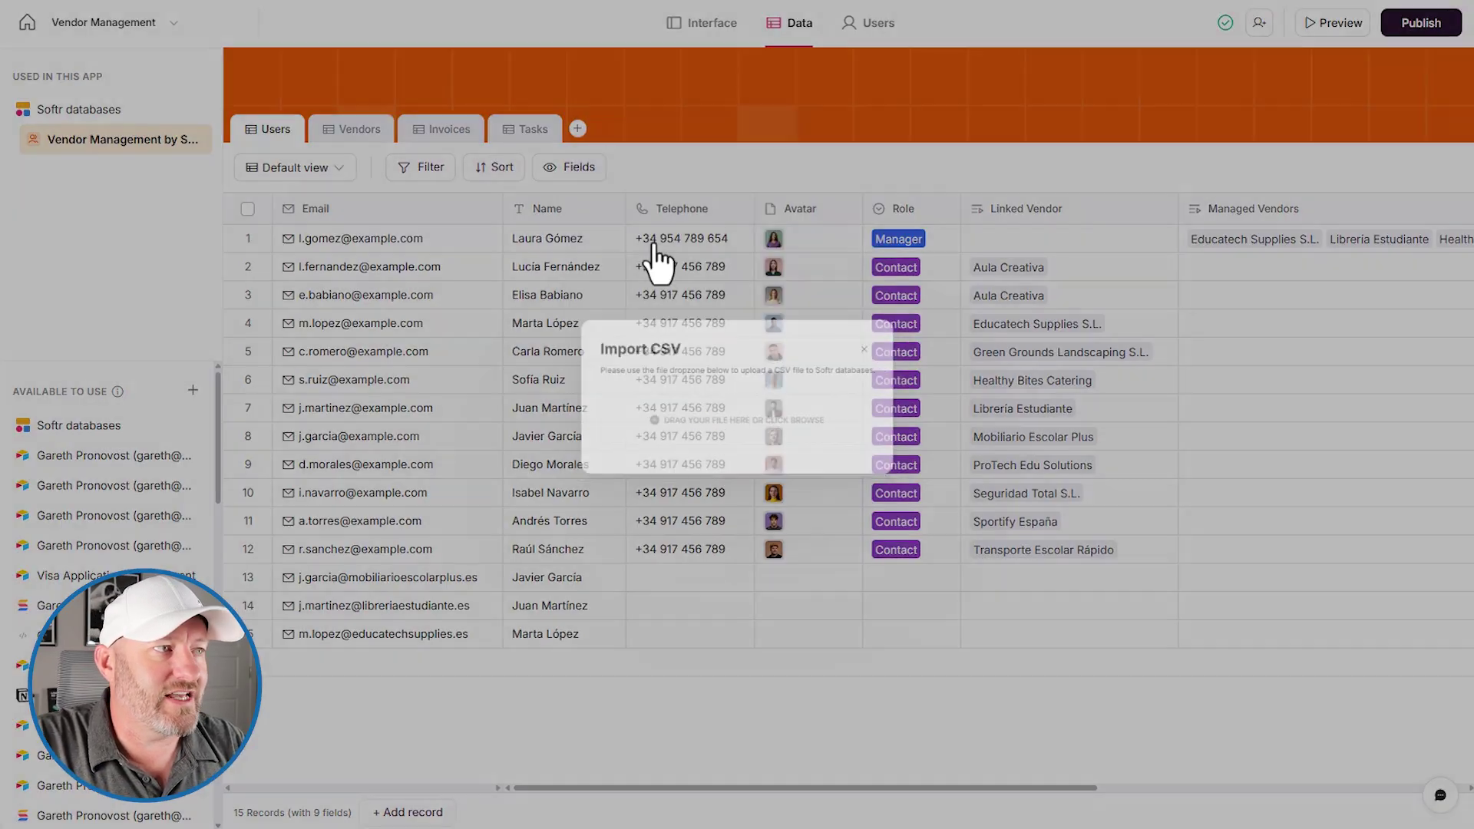